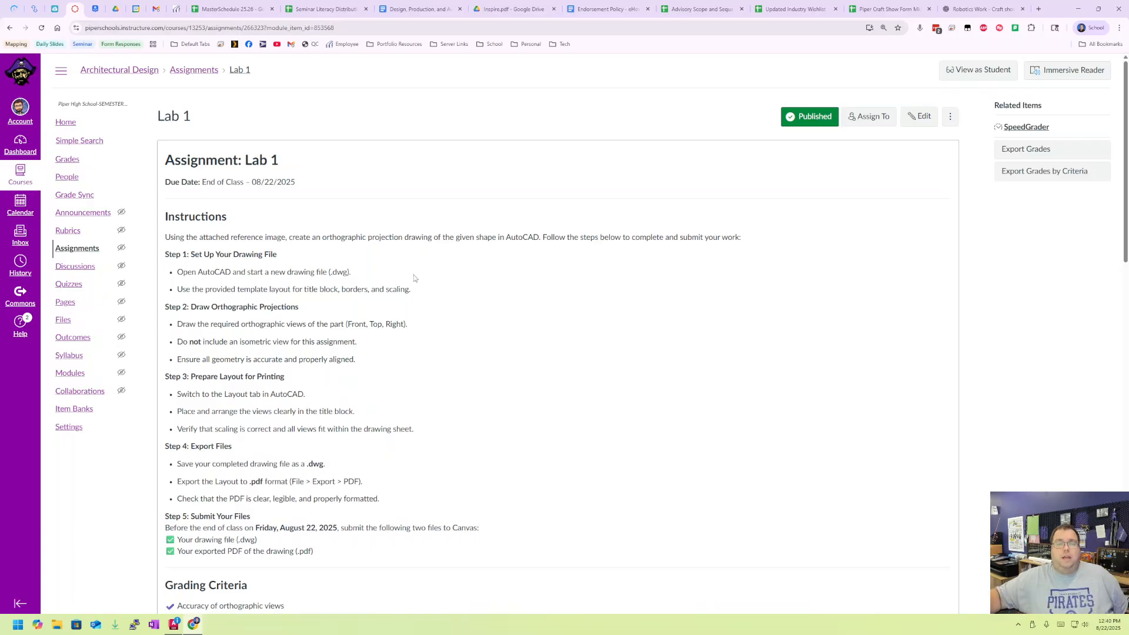
Review the Lab 1 assignment instructions and its dimensioned orthographic reference drawing, and switch to AutoCAD.
scroll(414, 278, down, 1)
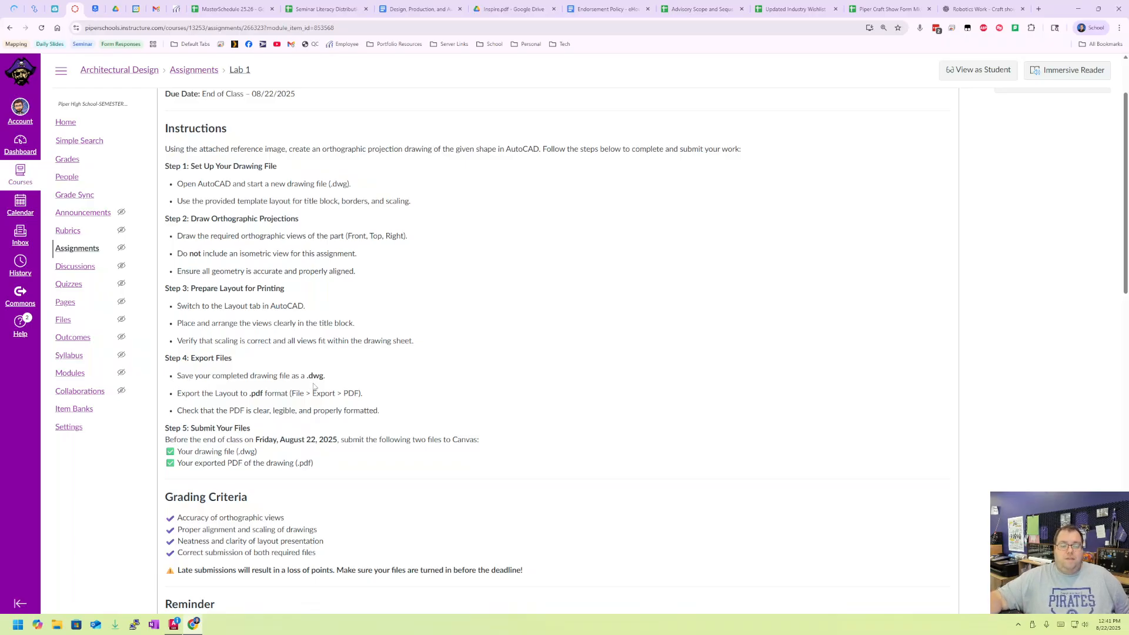
drag(303, 376, 328, 377)
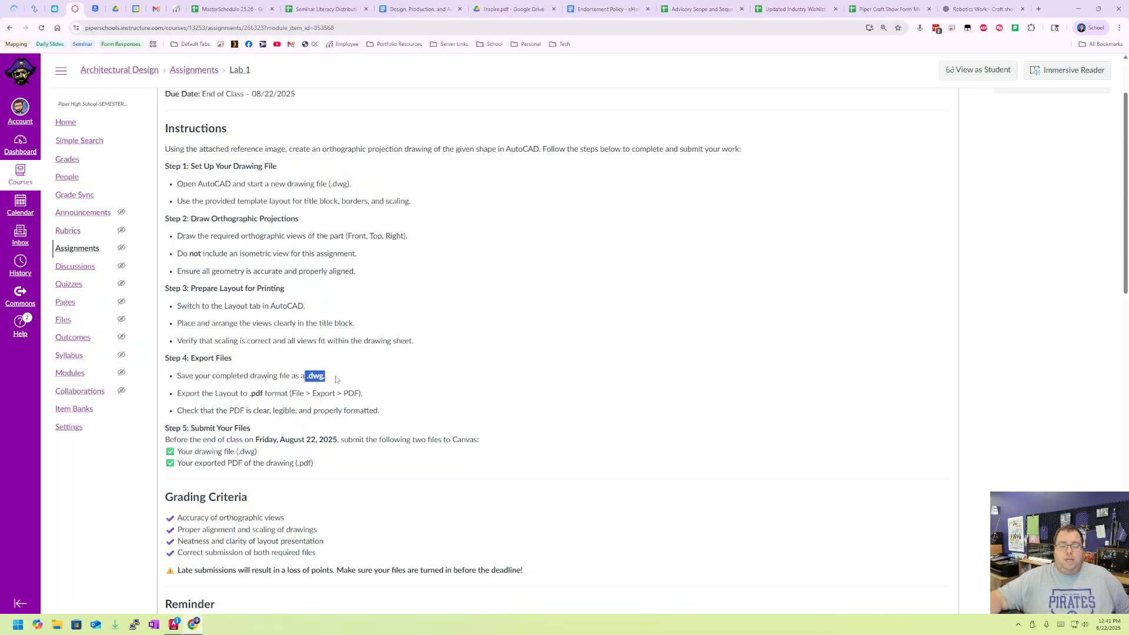
click(338, 379)
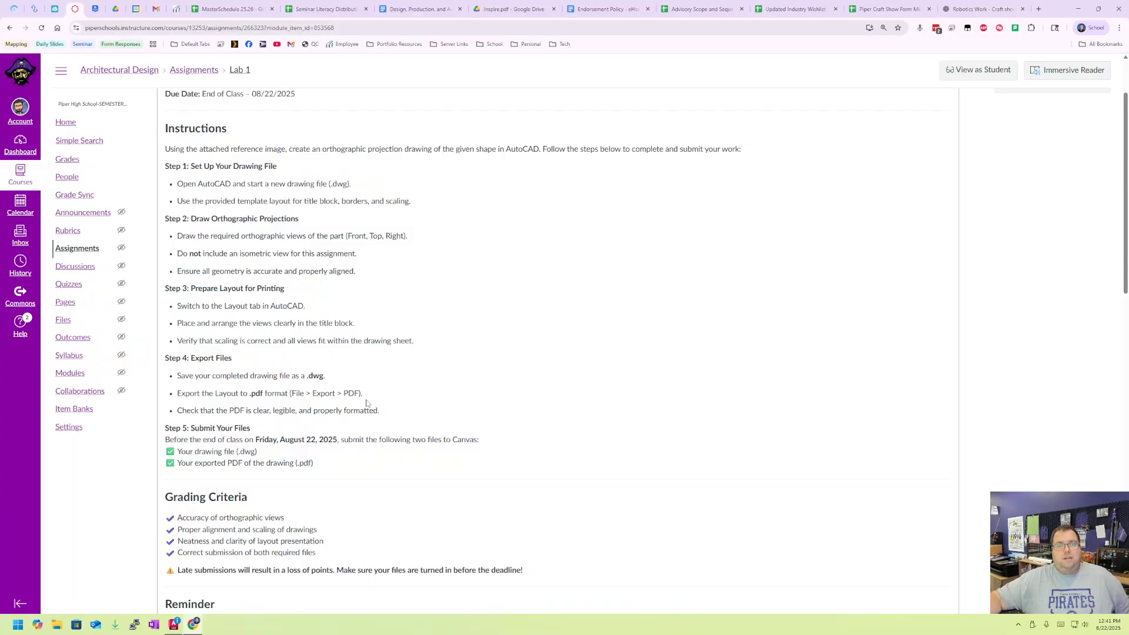
scroll(366, 403, down, 10)
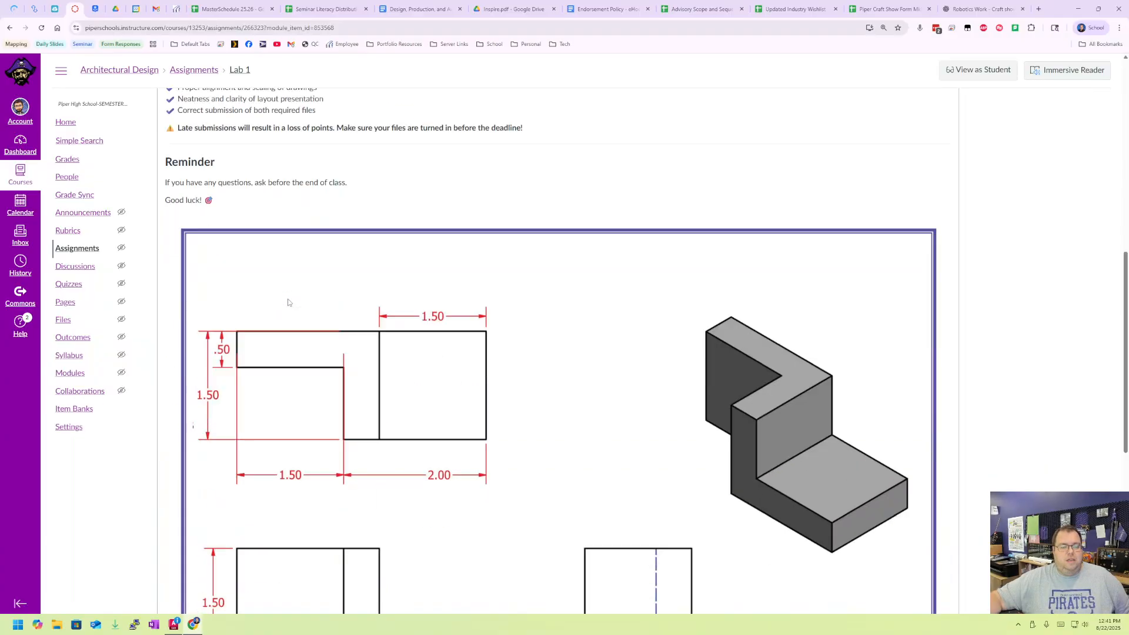
scroll(289, 303, down, 1)
scroll(289, 303, up, 1)
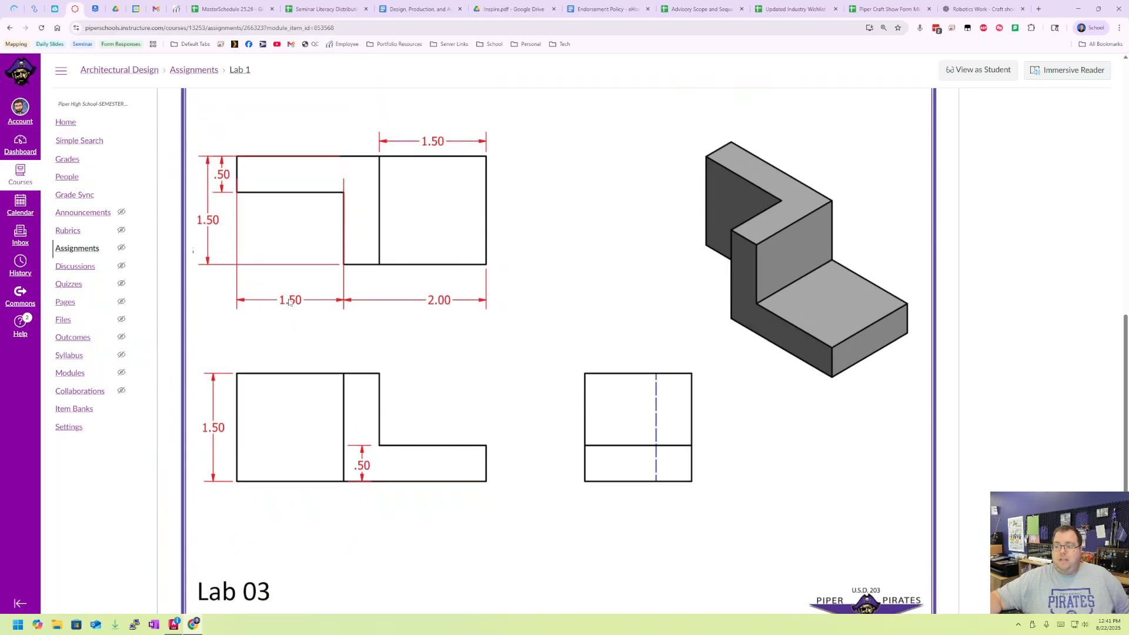
scroll(289, 302, up, 1)
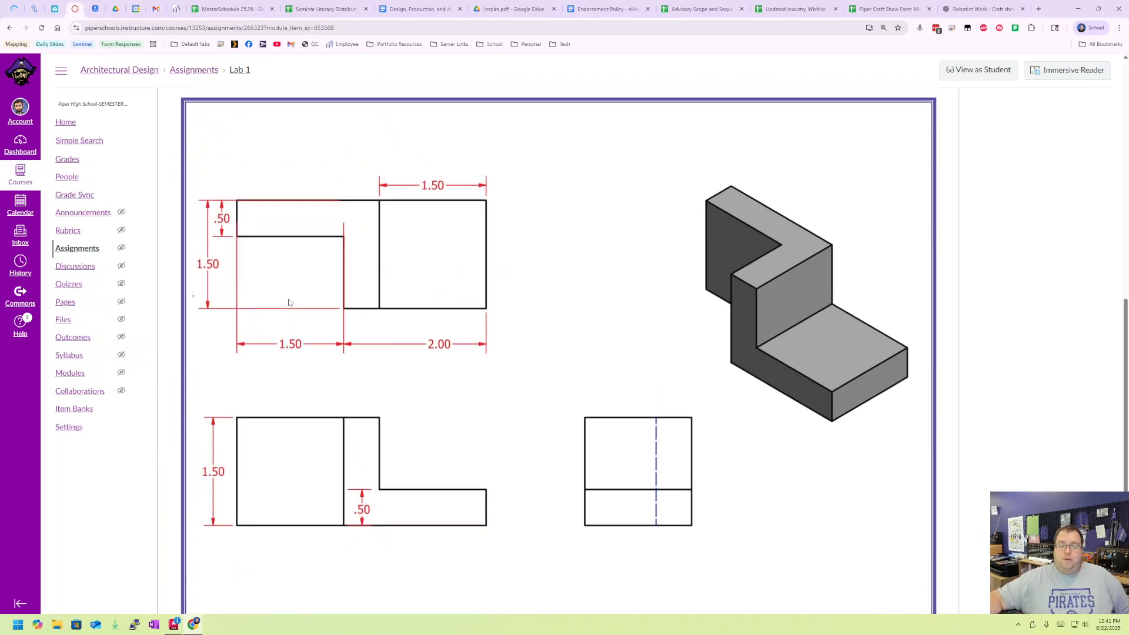
scroll(288, 303, down, 2)
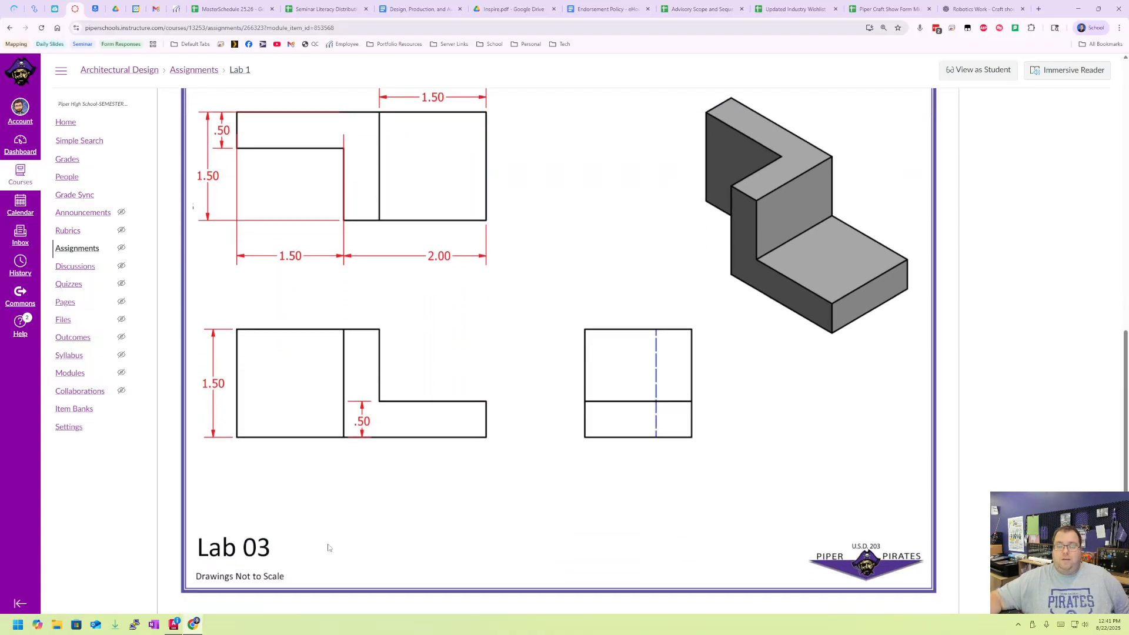
scroll(328, 548, up, 2)
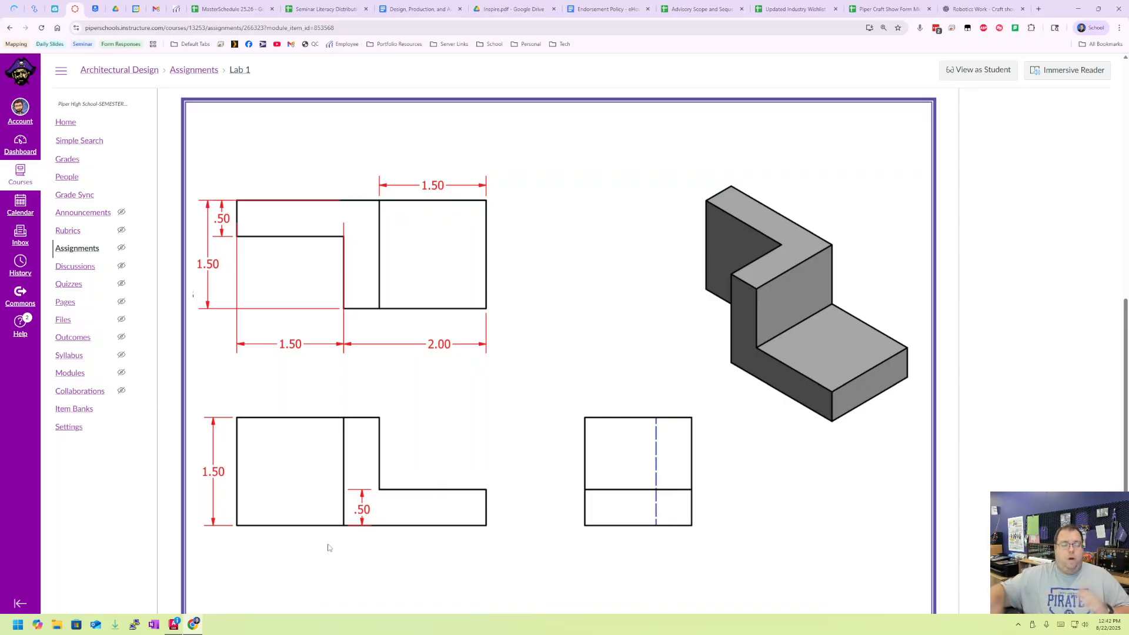
scroll(391, 582, down, 1)
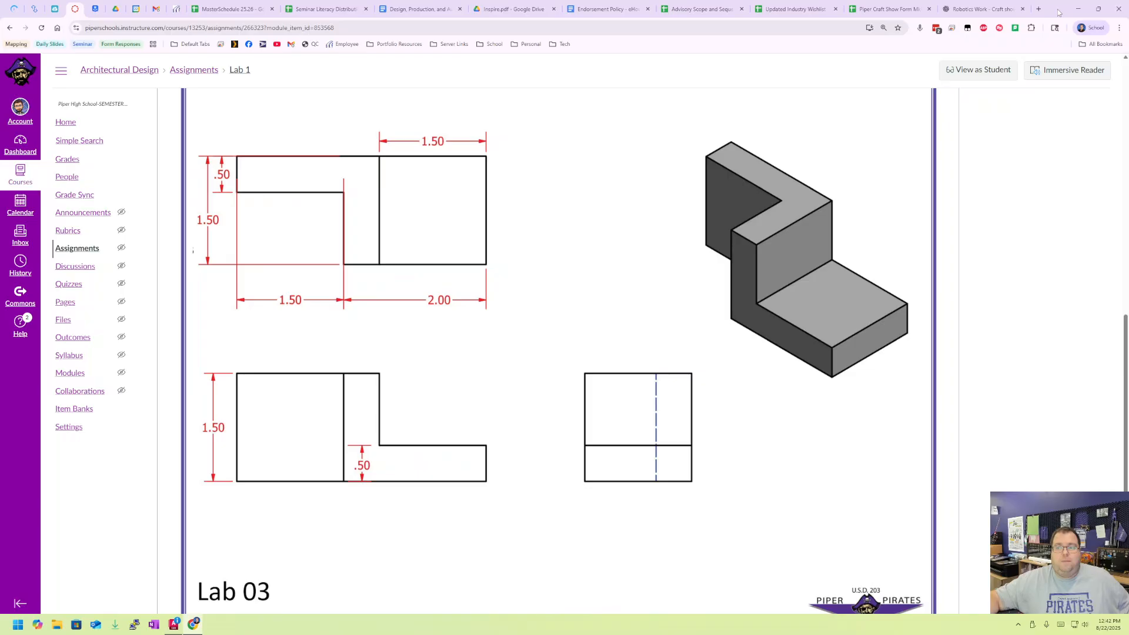
click(1078, 9)
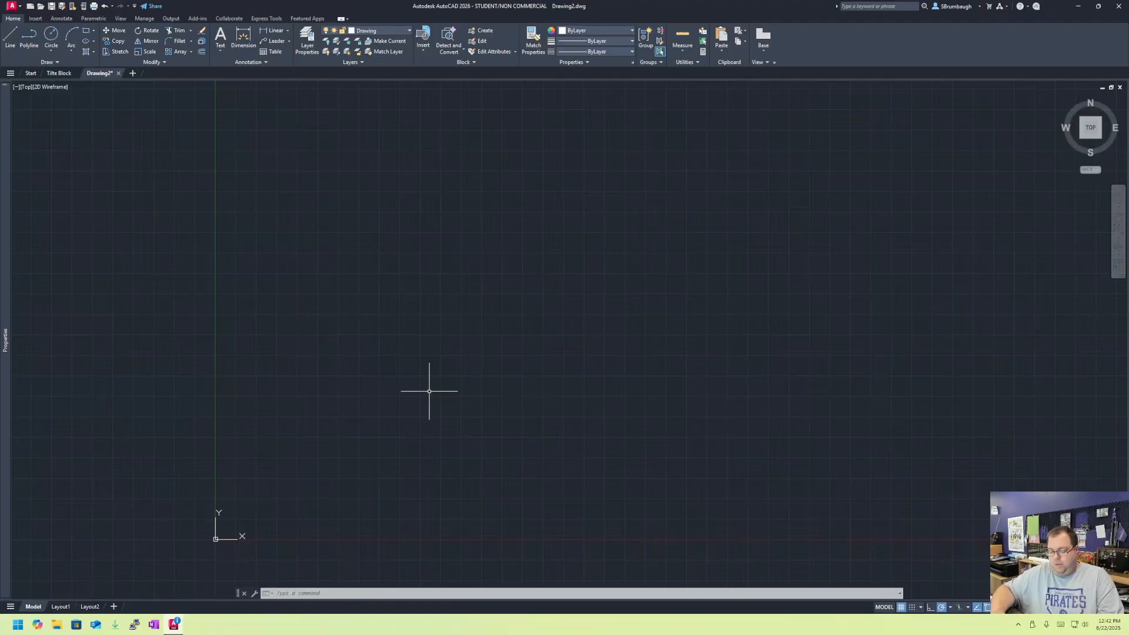
text(o)
key(Return)
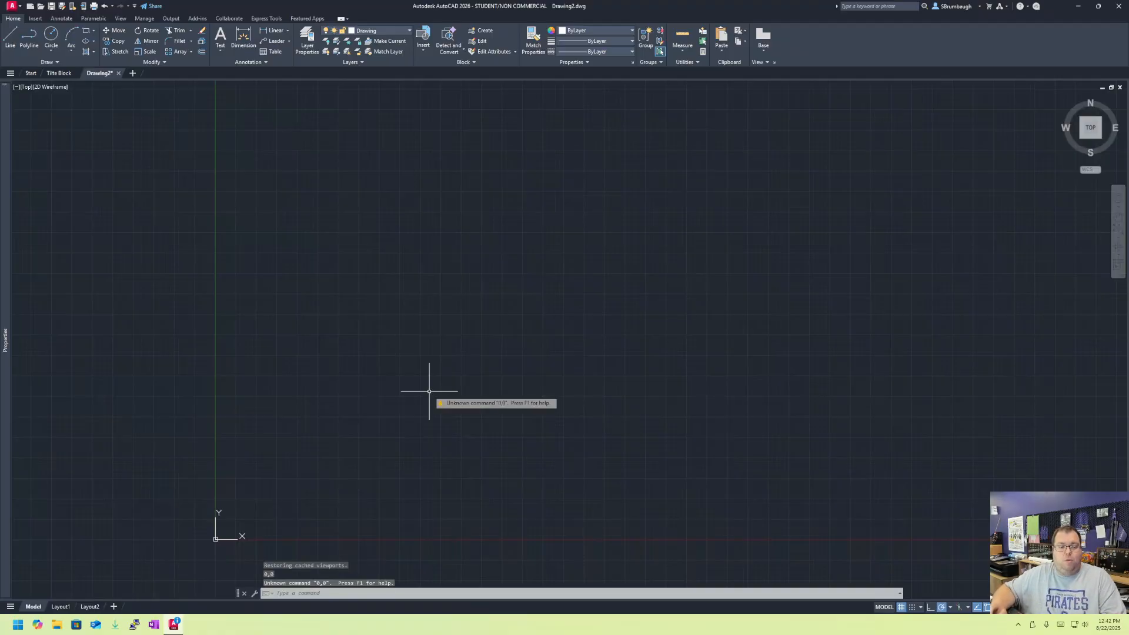
key(Escape)
key(Escape)
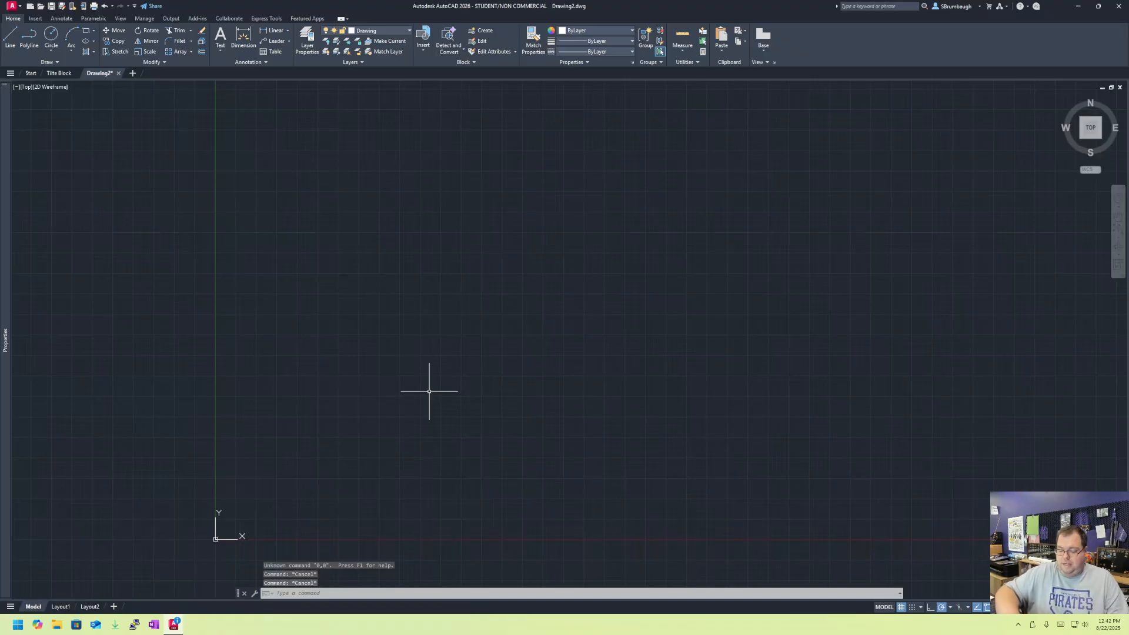
Draw the front view's horizontal bottom edge as a 3.5-unit line from the origin 0,0 toward positive X, with ortho mode on.
text(l)
key(Return)
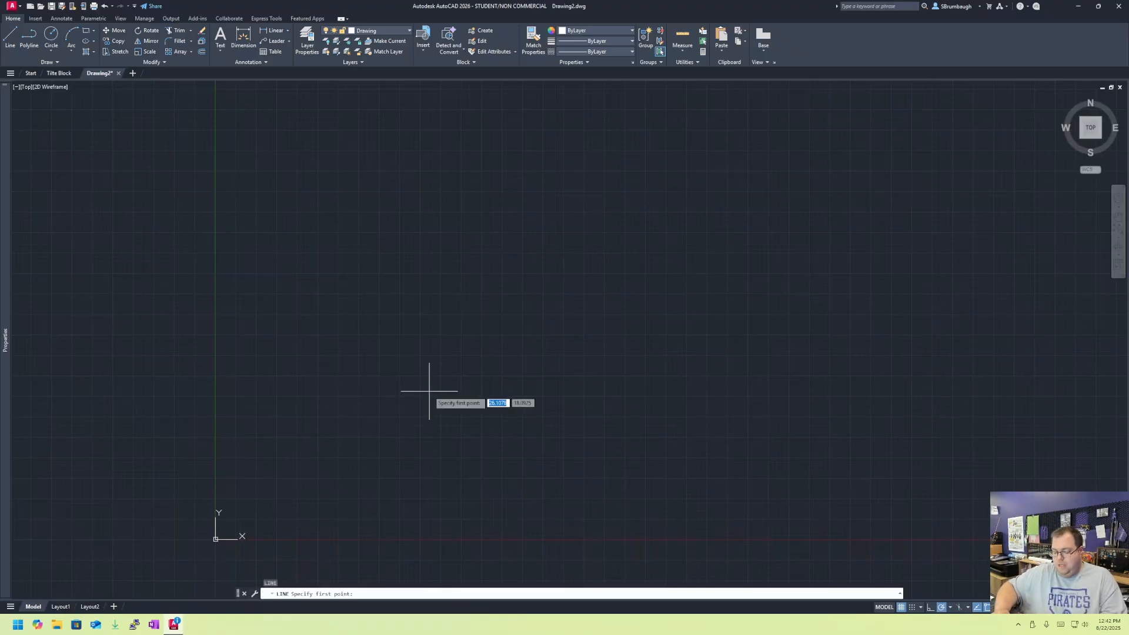
text(0,0)
key(Return)
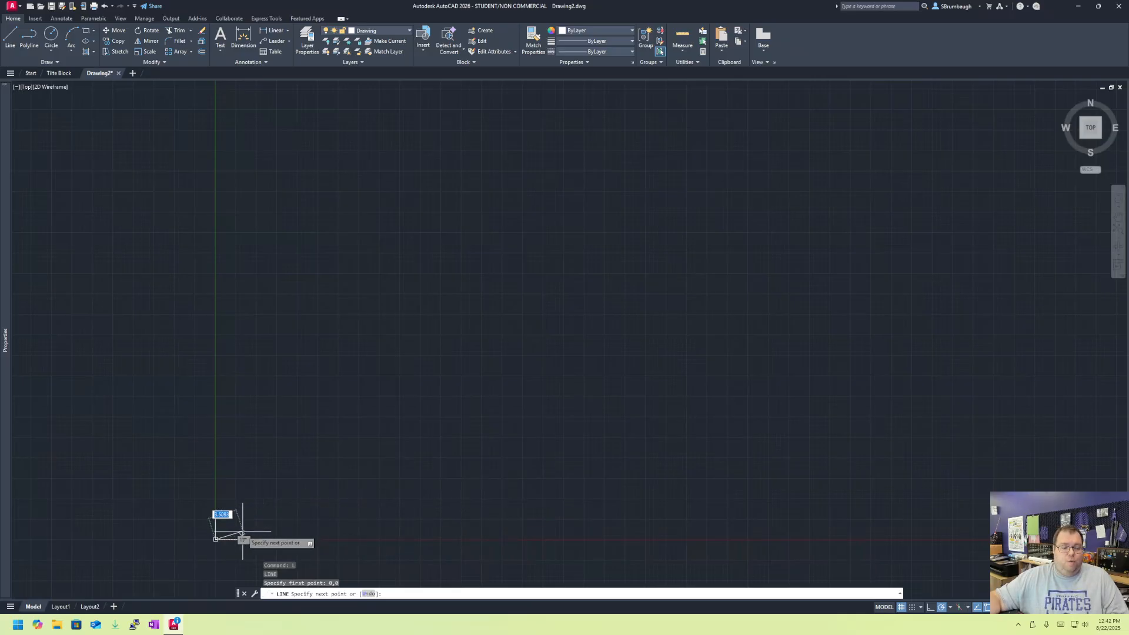
mouse_move(242, 532)
middle_down()
mouse_move(391, 487)
mouse_move(531, 292)
mouse_move(547, 350)
mouse_move(578, 318)
middle_up()
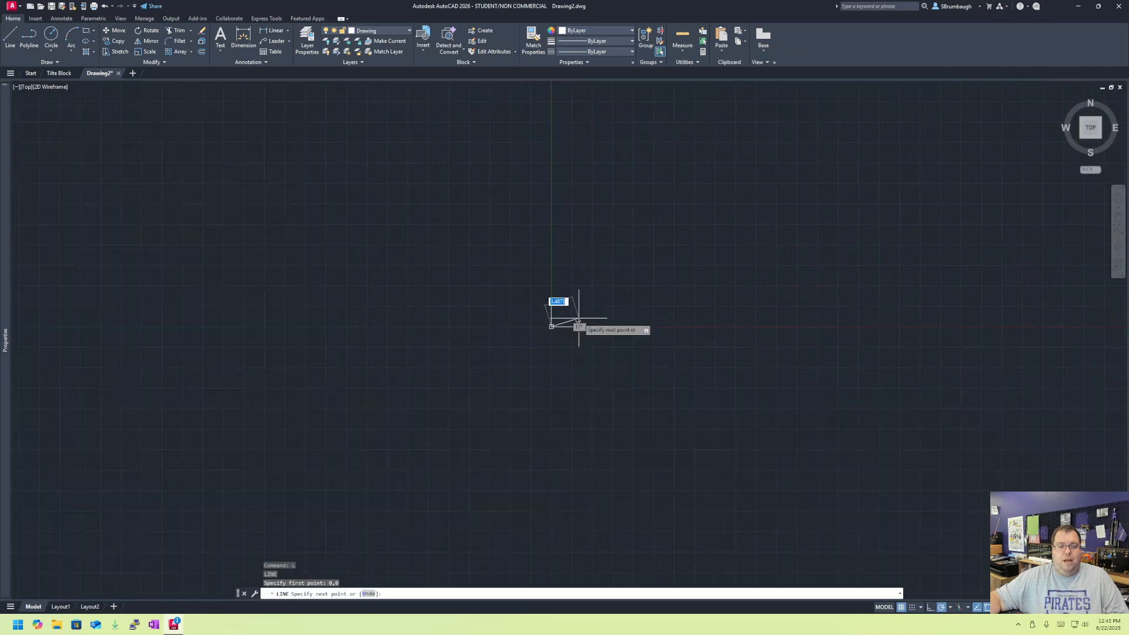
scroll(579, 317, up, 10)
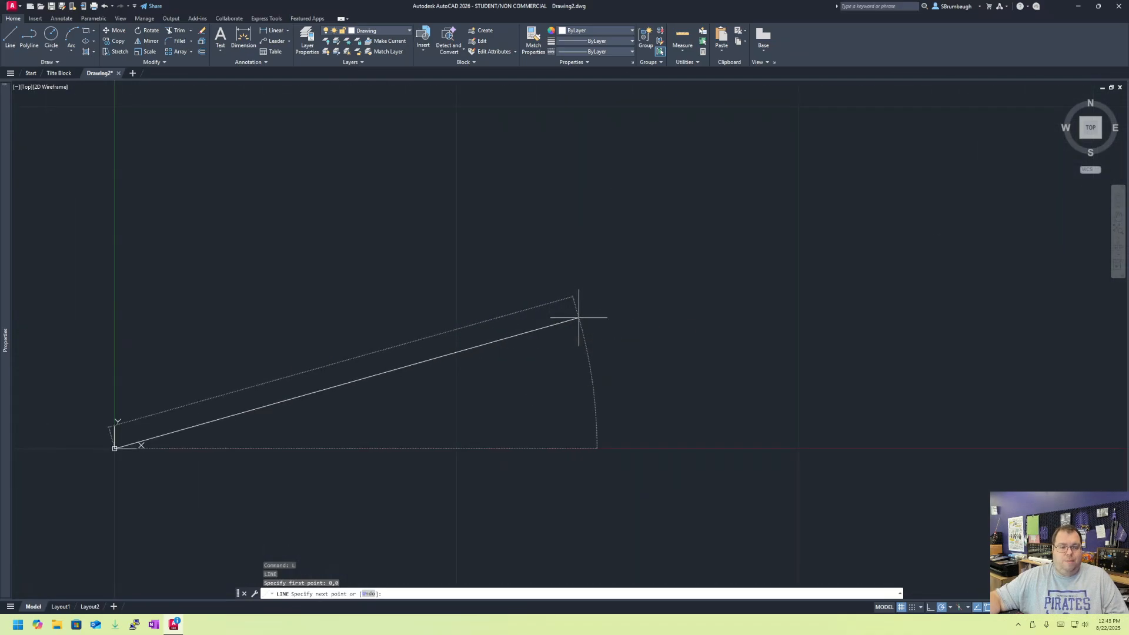
scroll(578, 318, down, 3)
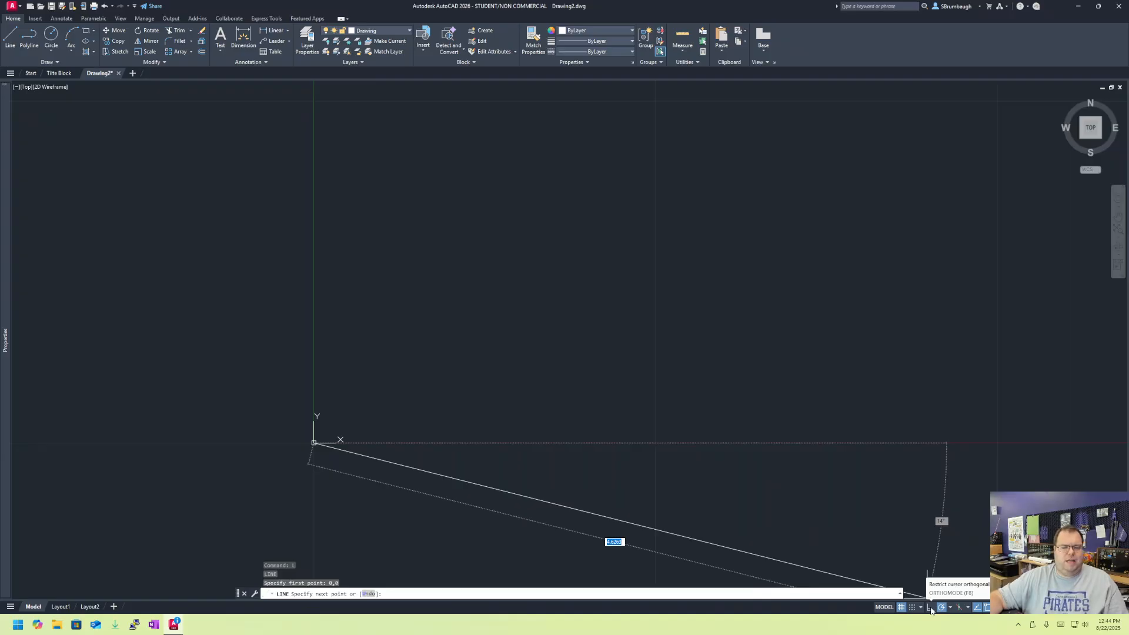
click(931, 608)
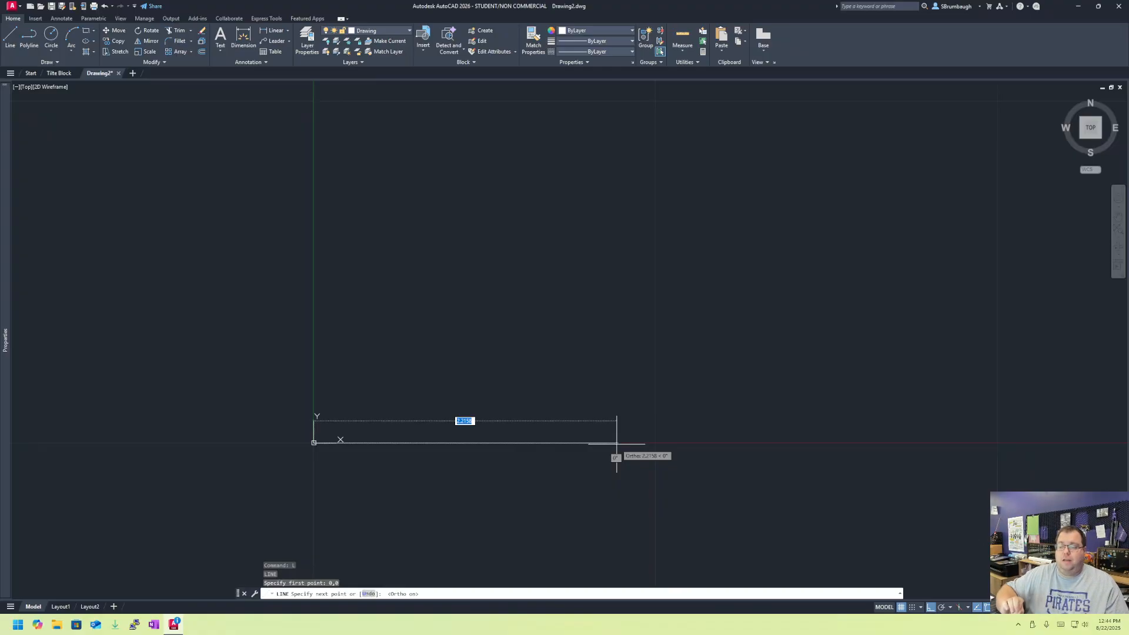
text(3.)
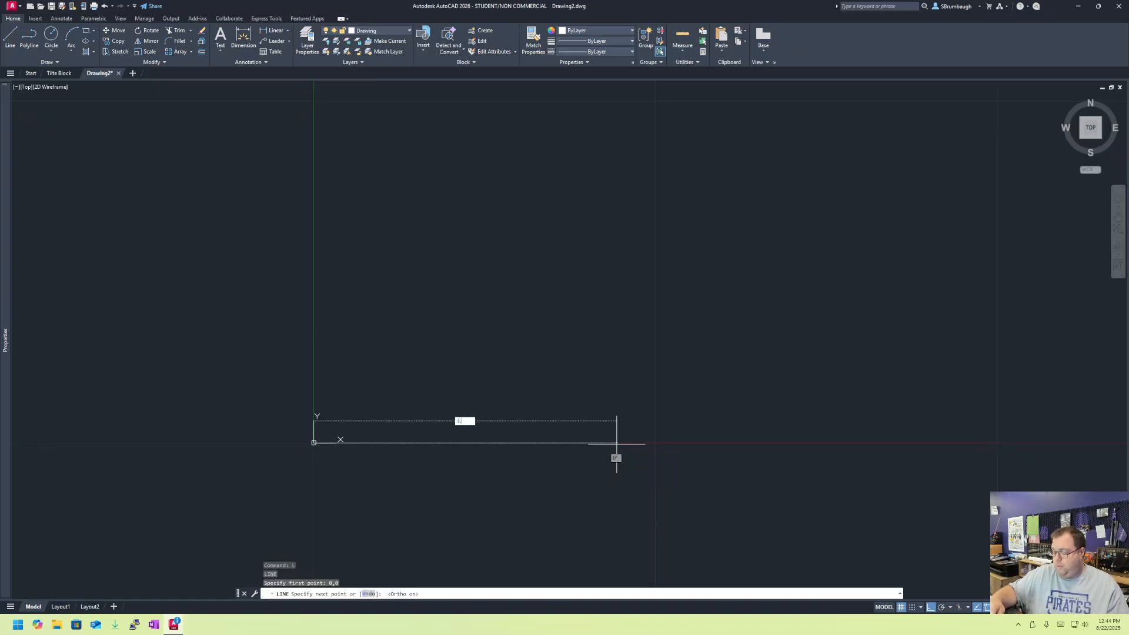
text(5)
key(Return)
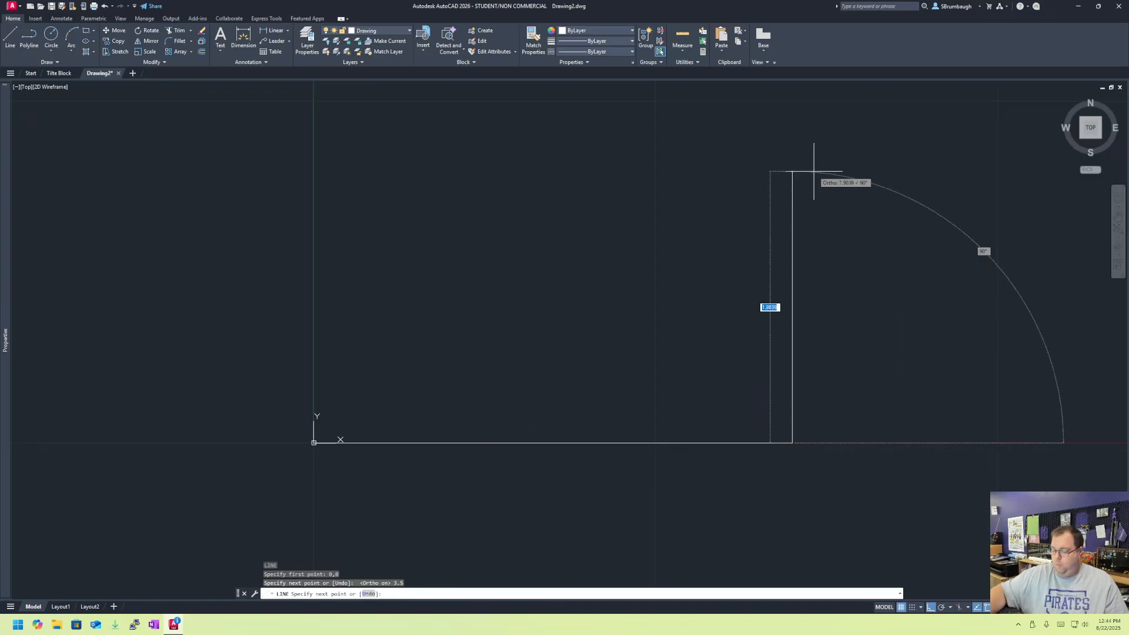
text(1.5)
key(Return)
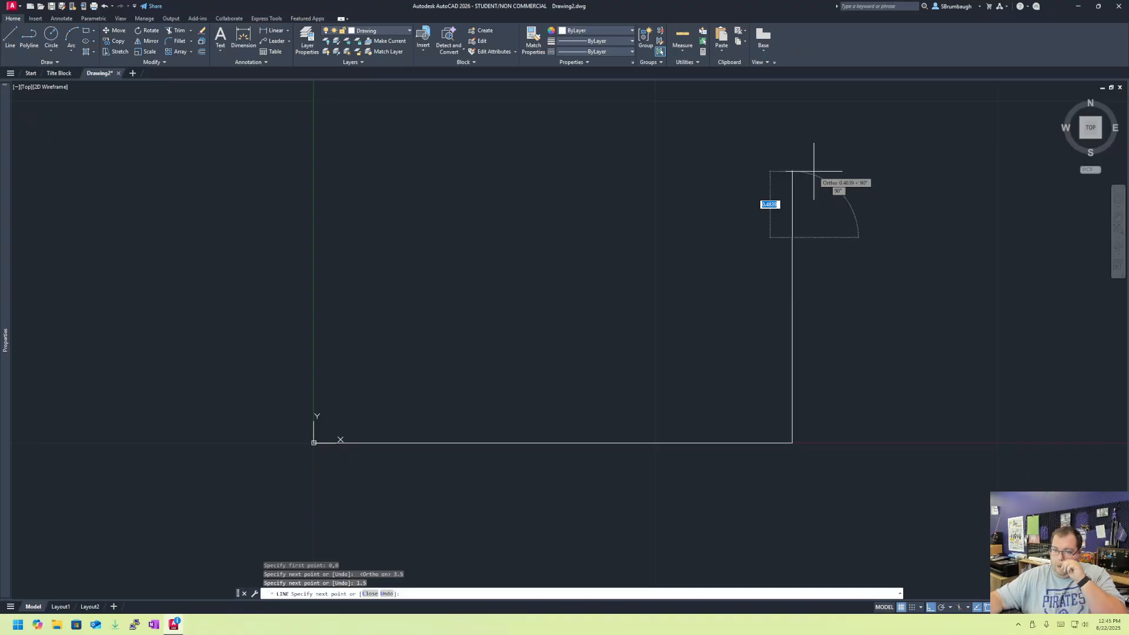
key(ctrl+z)
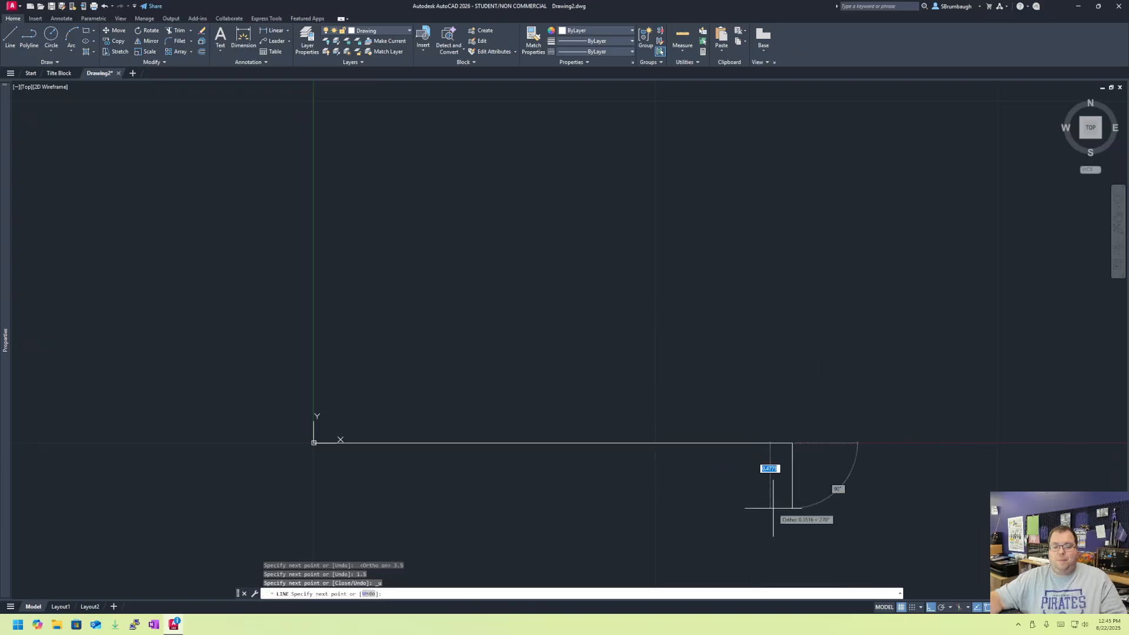
Continue the line chain 0.5 up, 1.5 left, 1 up and 2 left, and close the L-shaped front view outline.
text(.5)
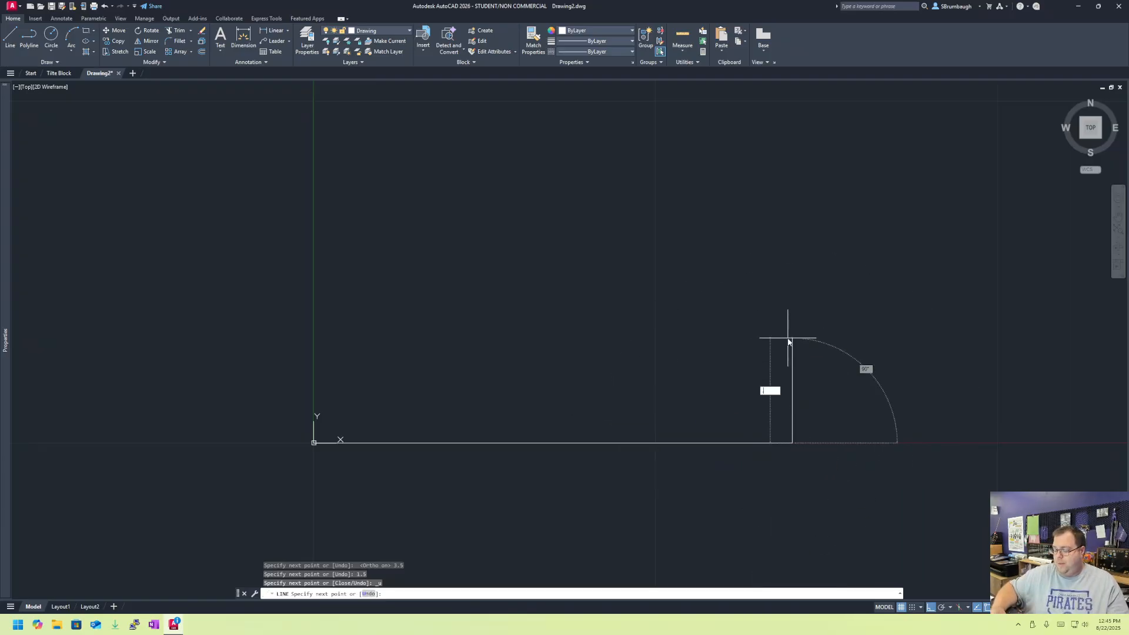
key(Return)
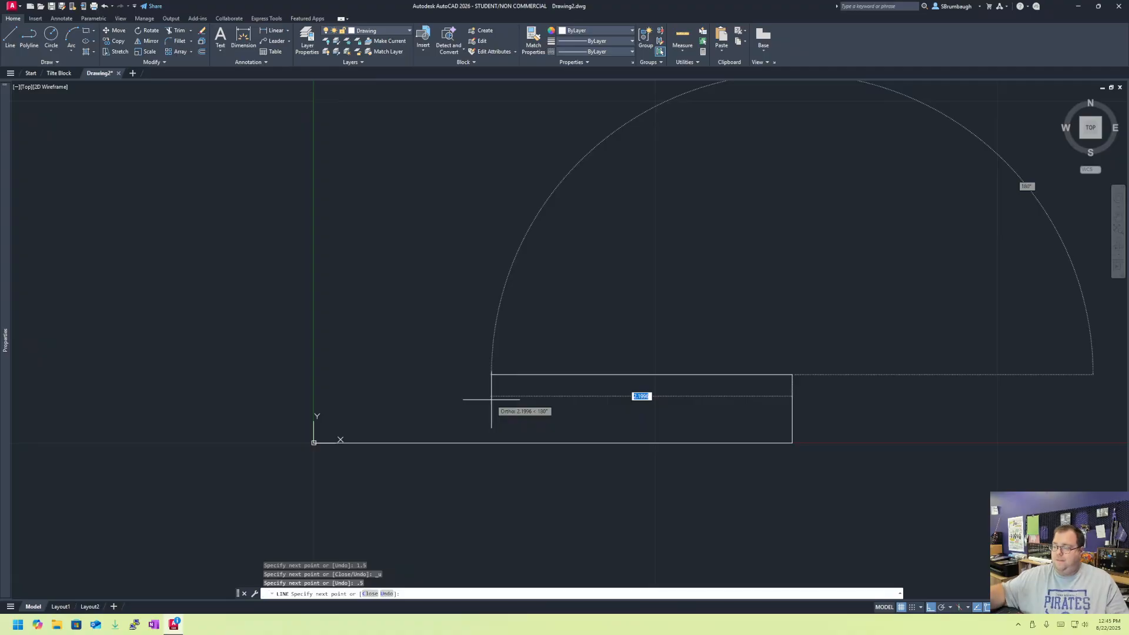
text(1.5)
key(Return)
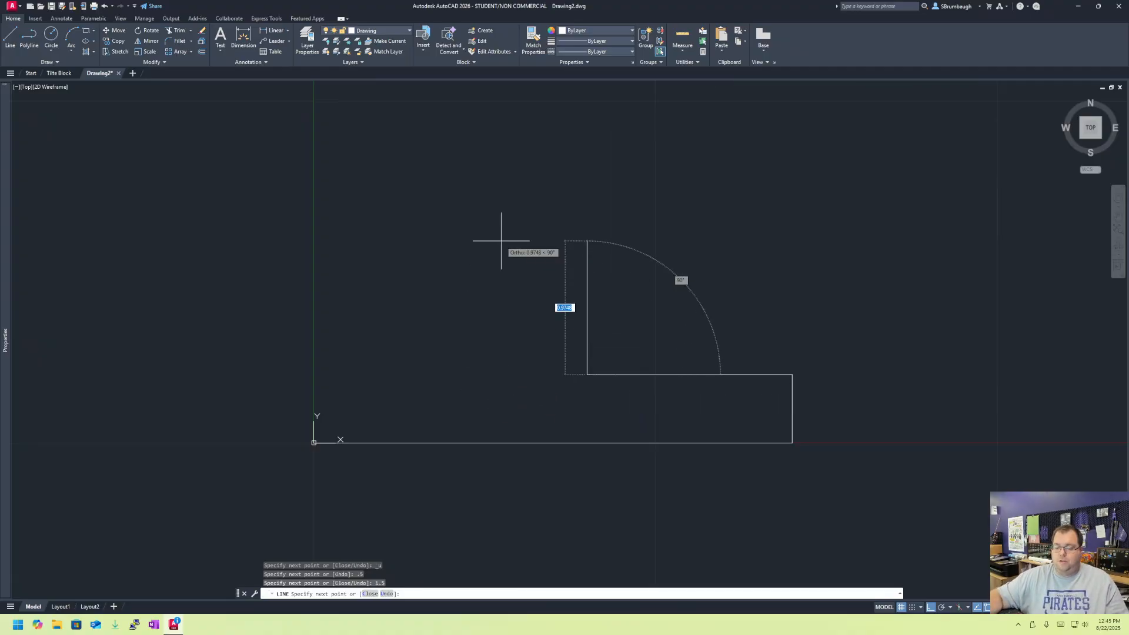
text(1)
key(Return)
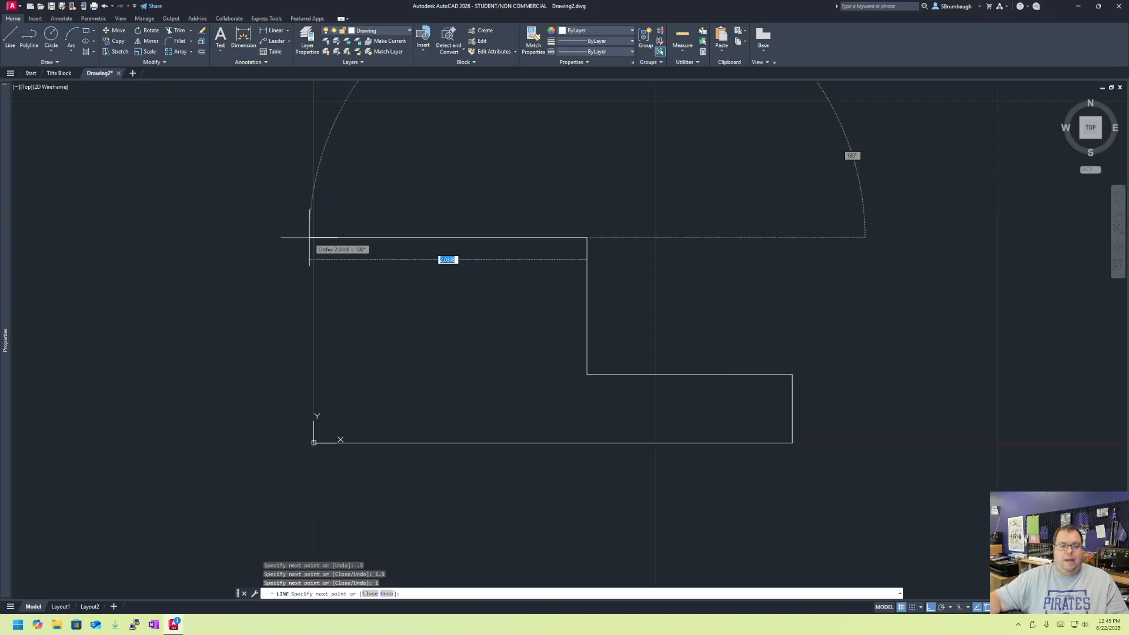
text(2)
key(Return)
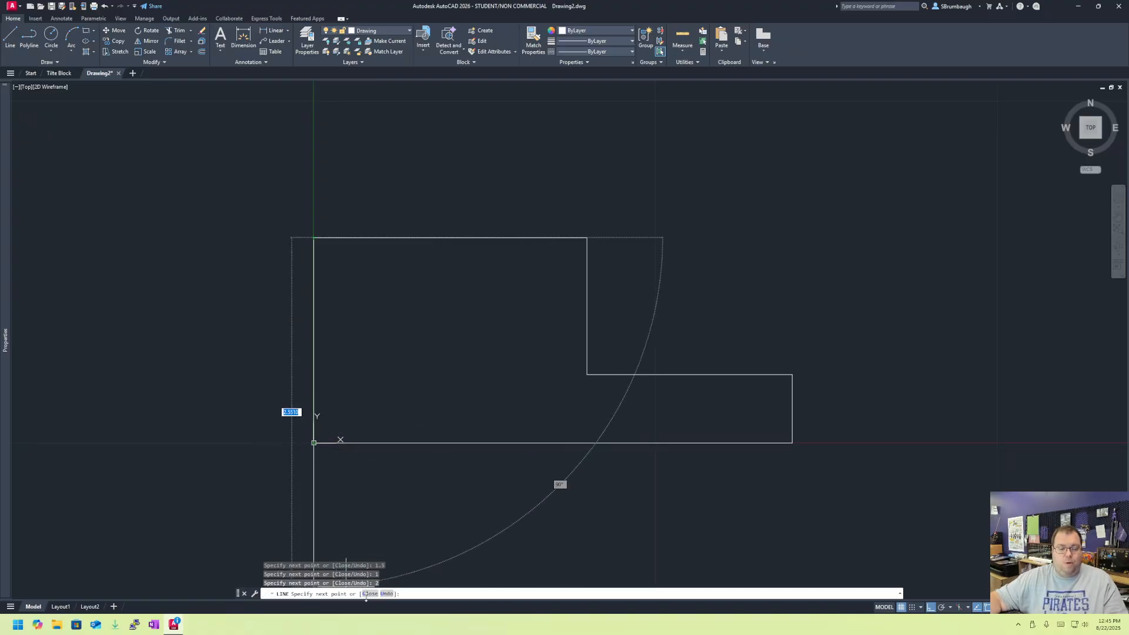
text(c)
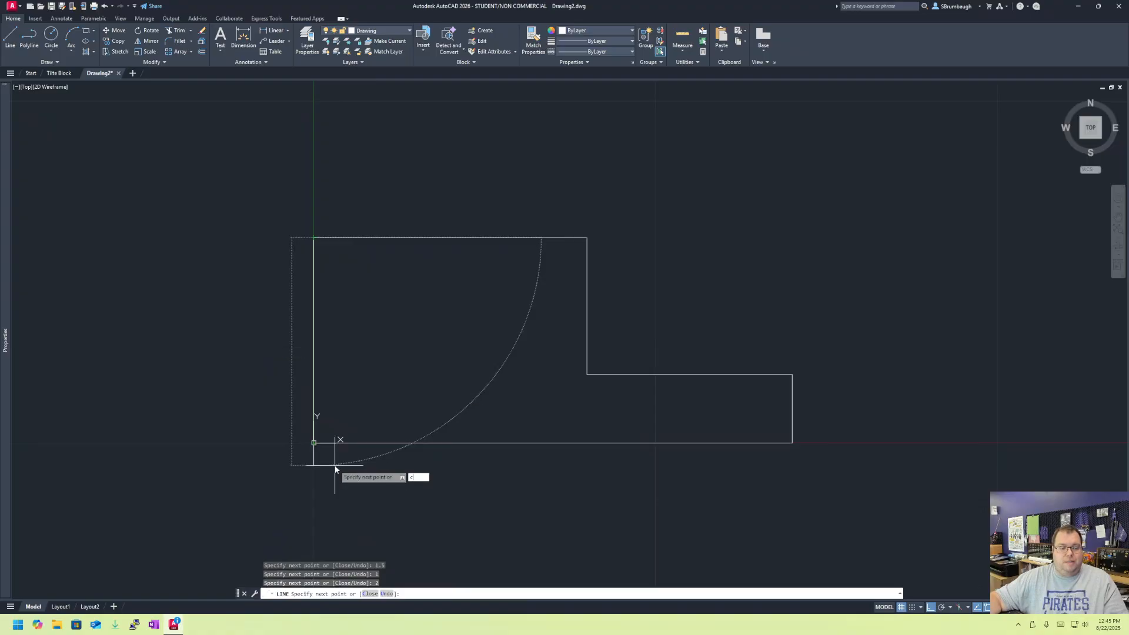
key(Return)
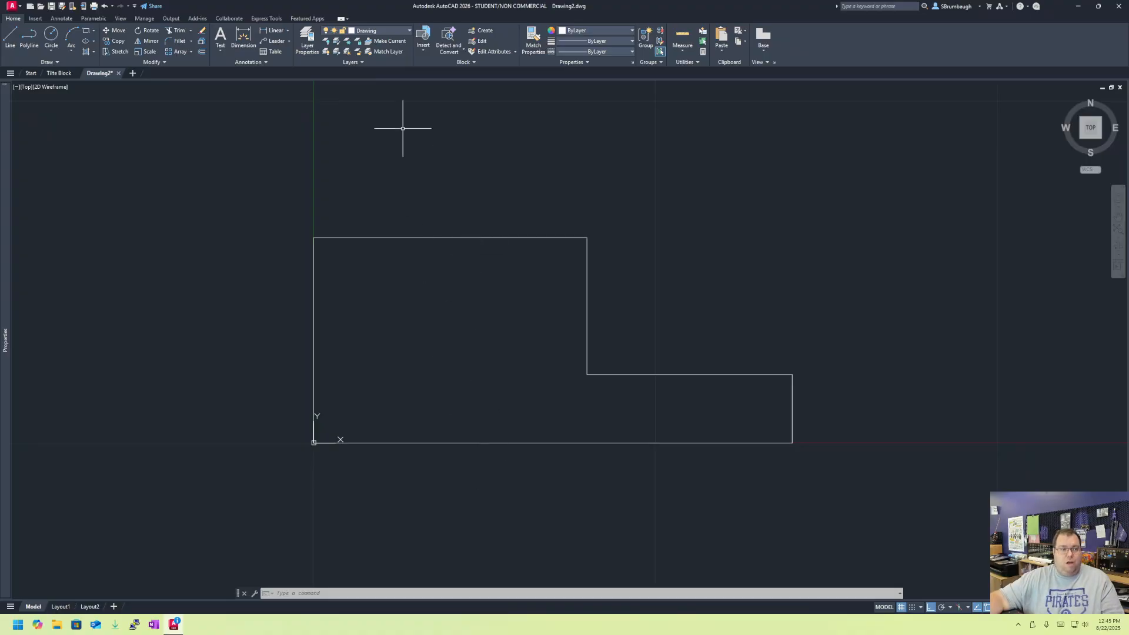
Offset the front view's left vertical edge 1.5 units inward to add the interior vertical line.
click(202, 52)
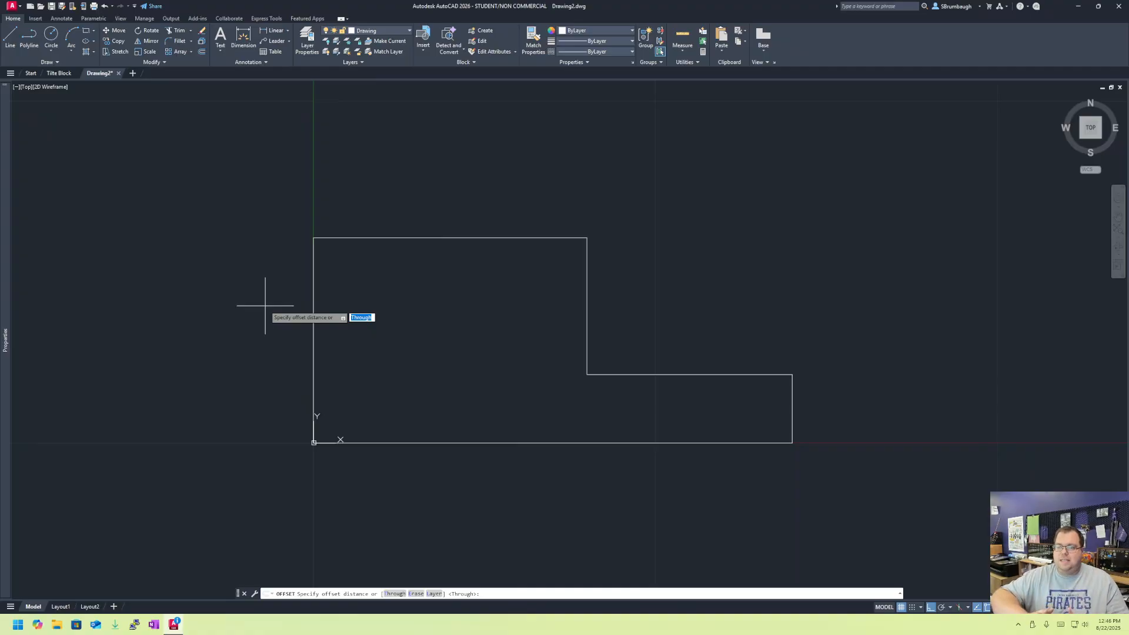
text(1.5)
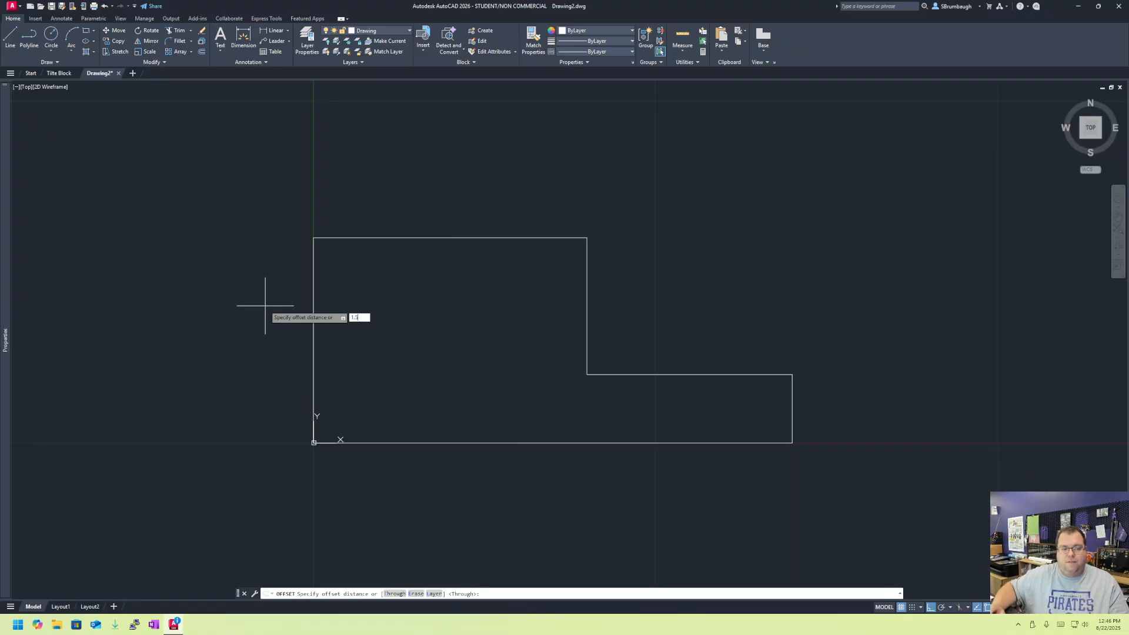
key(Return)
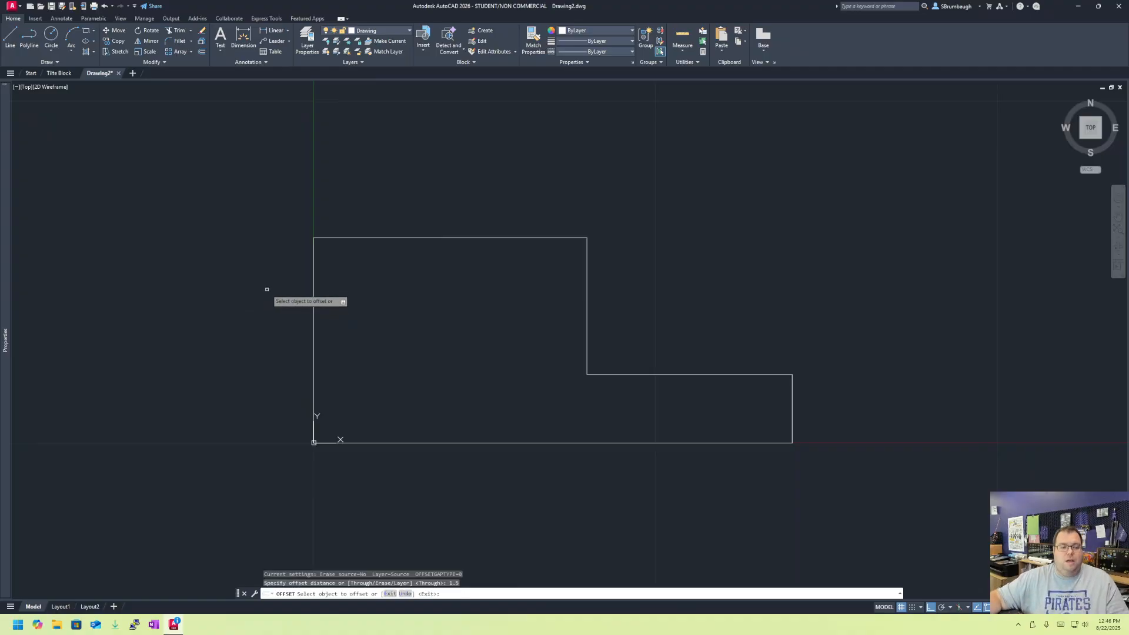
click(313, 289)
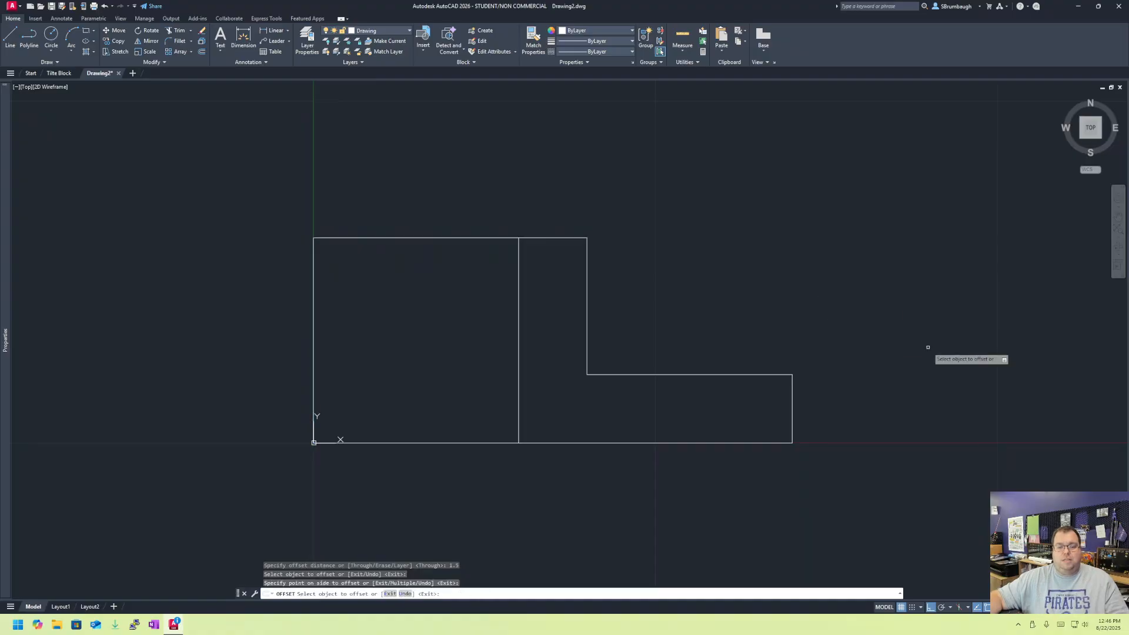
key(Escape)
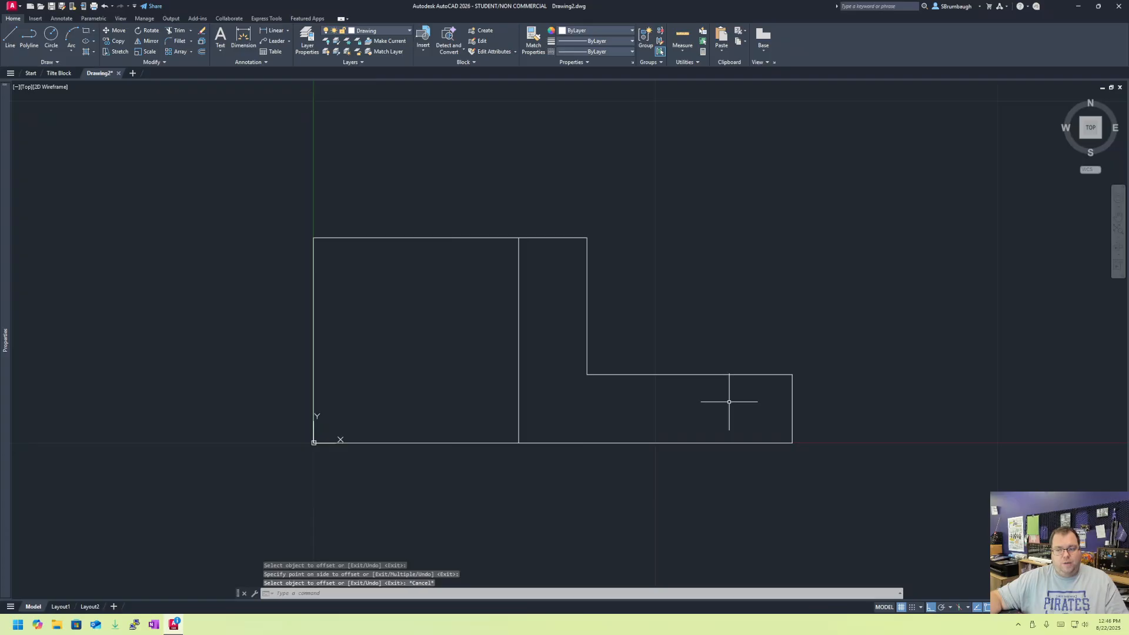
scroll(729, 402, up, 1)
scroll(729, 402, down, 2)
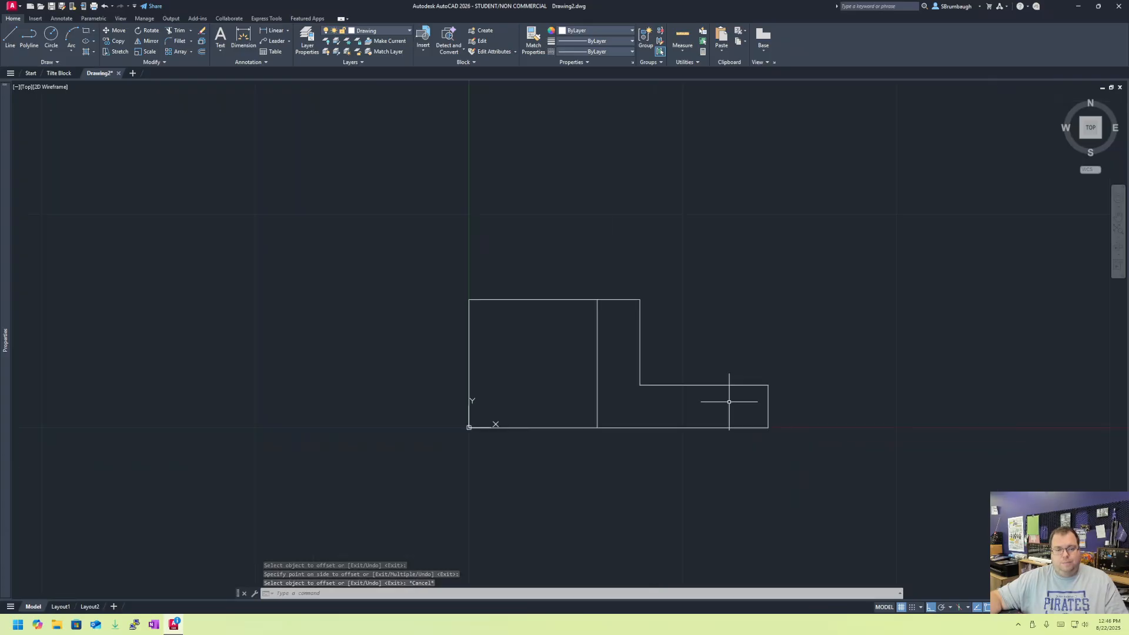
Draw a 1-unit vertical construction line upward from the front view's upper-left corner to space the top view.
mouse_move(729, 402)
middle_down()
mouse_move(576, 446)
mouse_move(545, 468)
mouse_move(552, 461)
middle_up()
scroll(552, 461, down, 2)
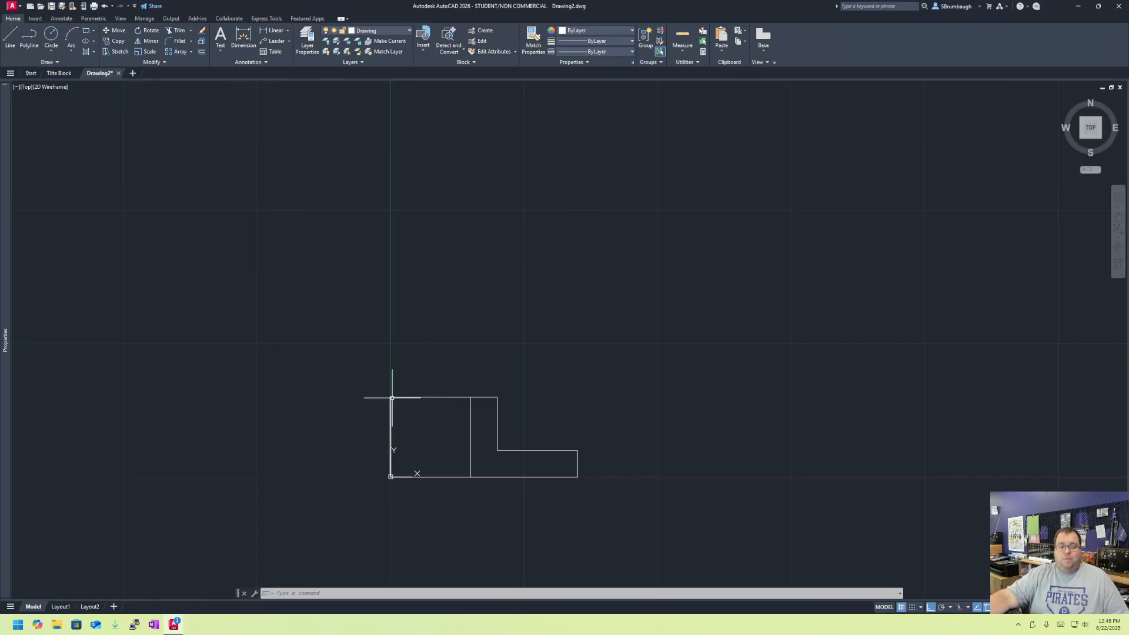
click(10, 36)
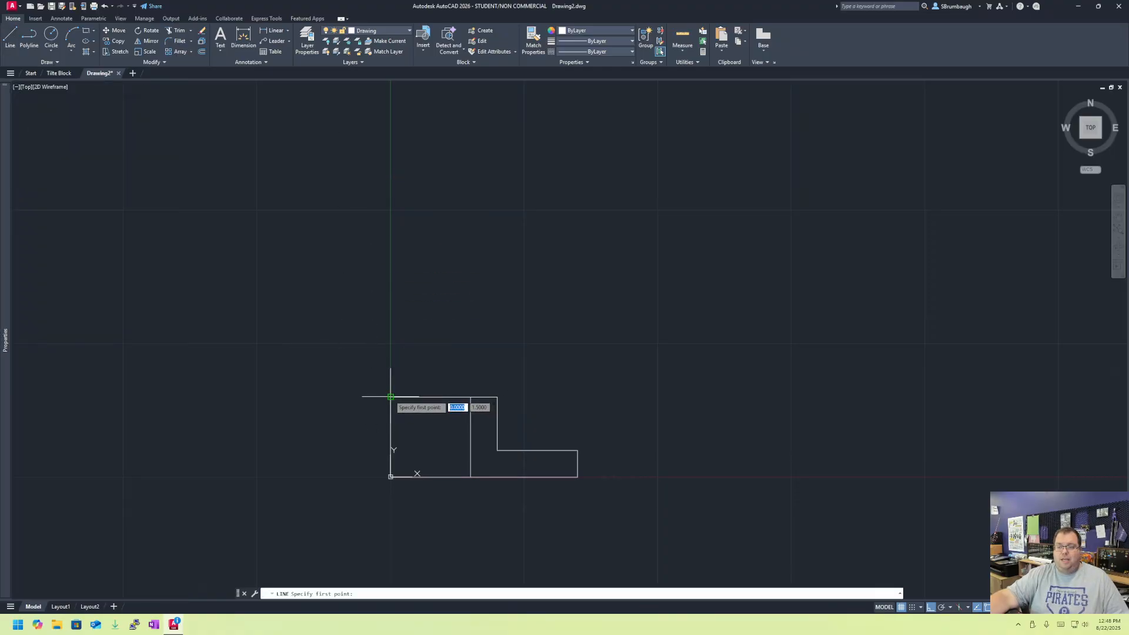
click(390, 397)
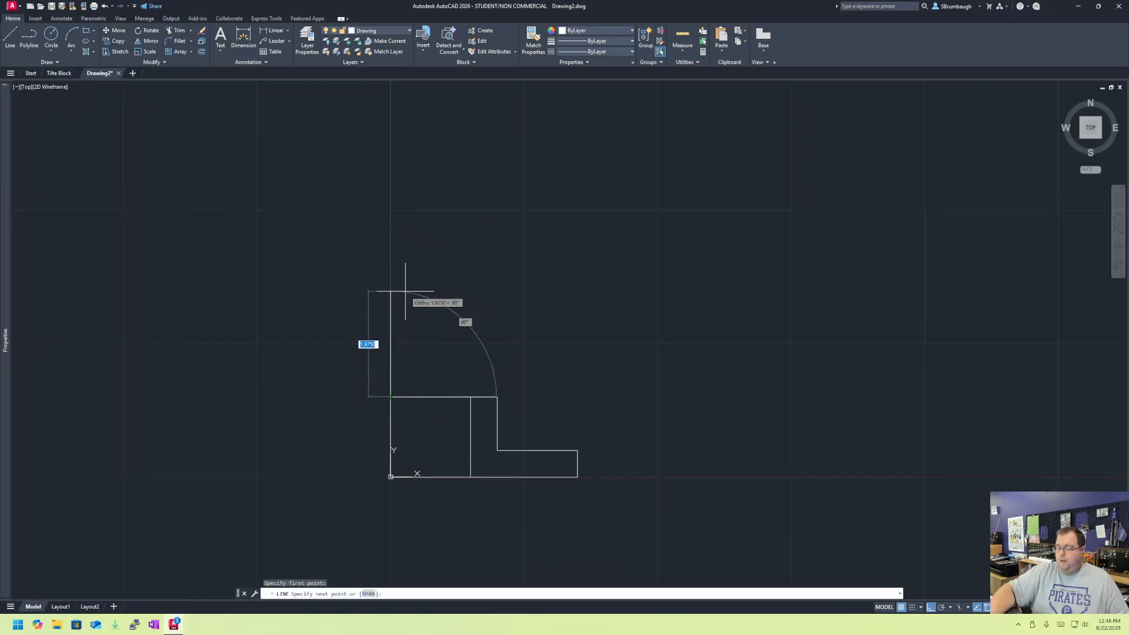
text(1)
key(Return)
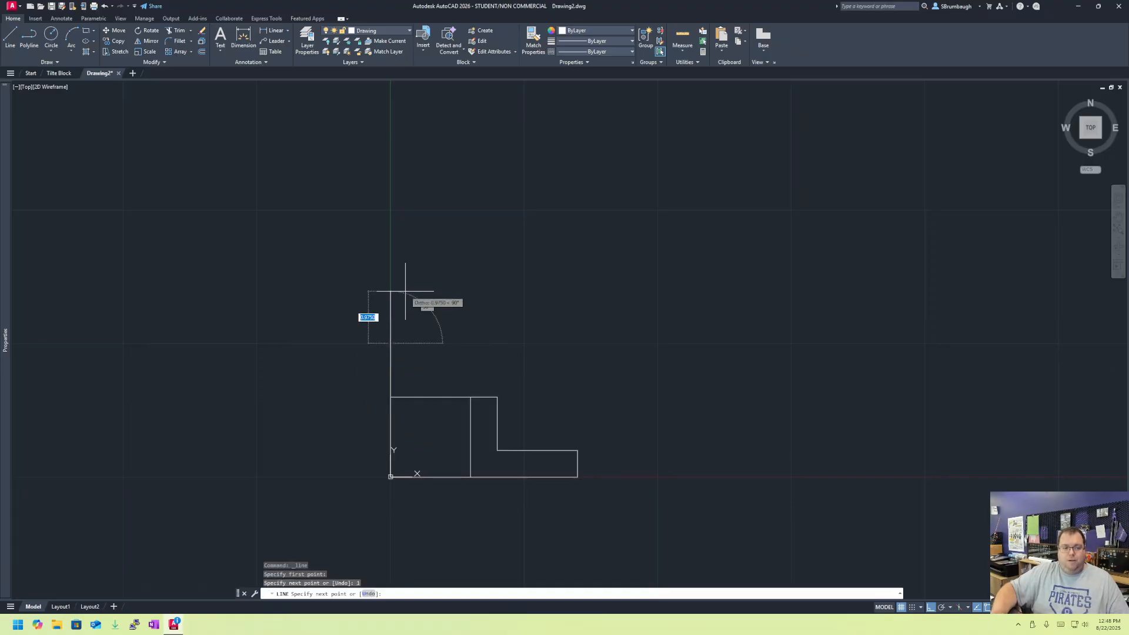
key(Return)
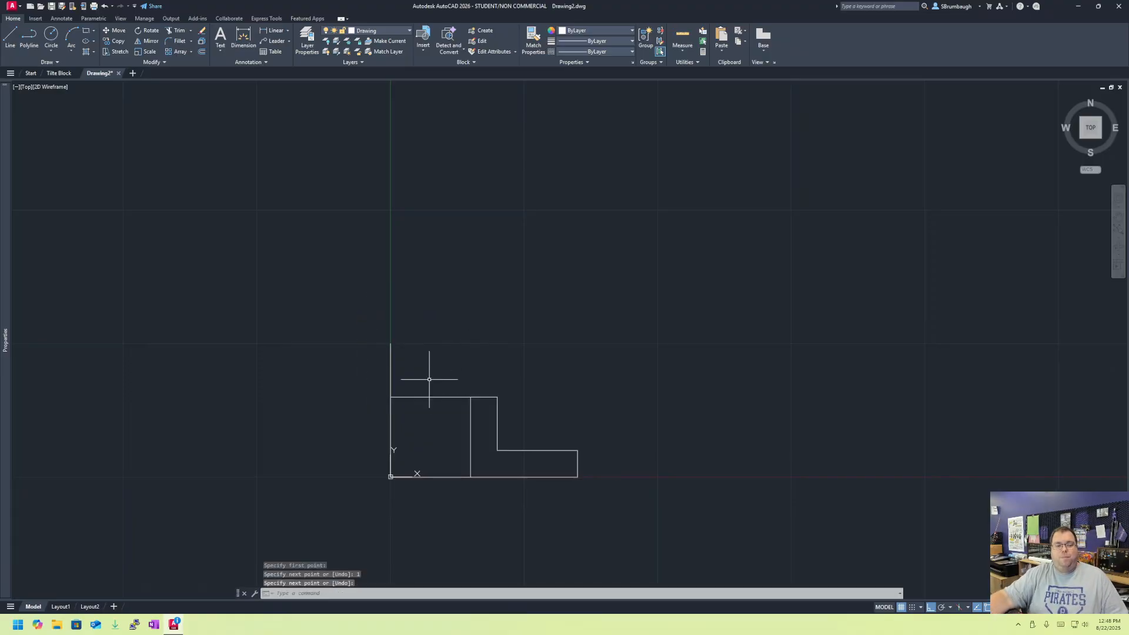
drag(425, 377, 373, 365)
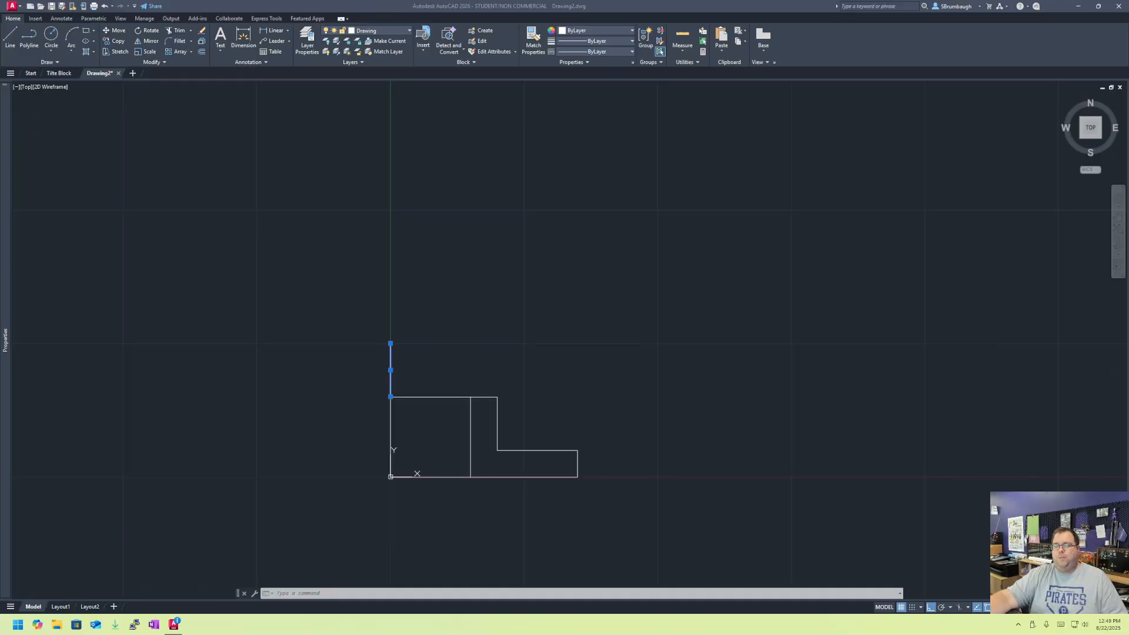
From the construction line's upper end, draw connected lines 1 up, 1.5 right and 1 down to begin the top view.
click(8, 37)
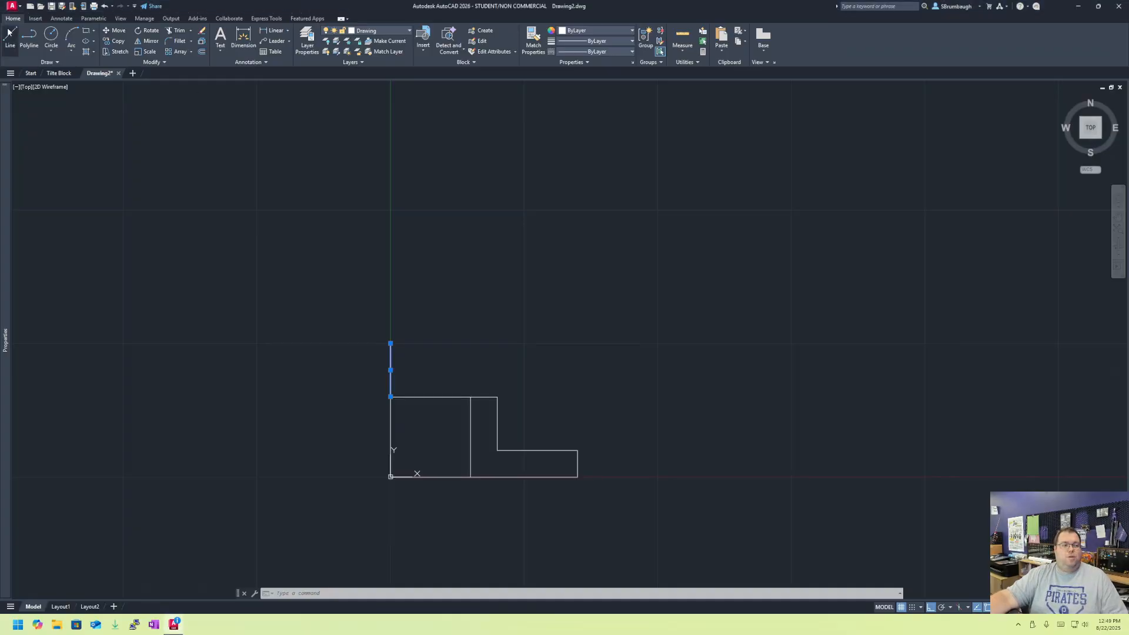
click(10, 38)
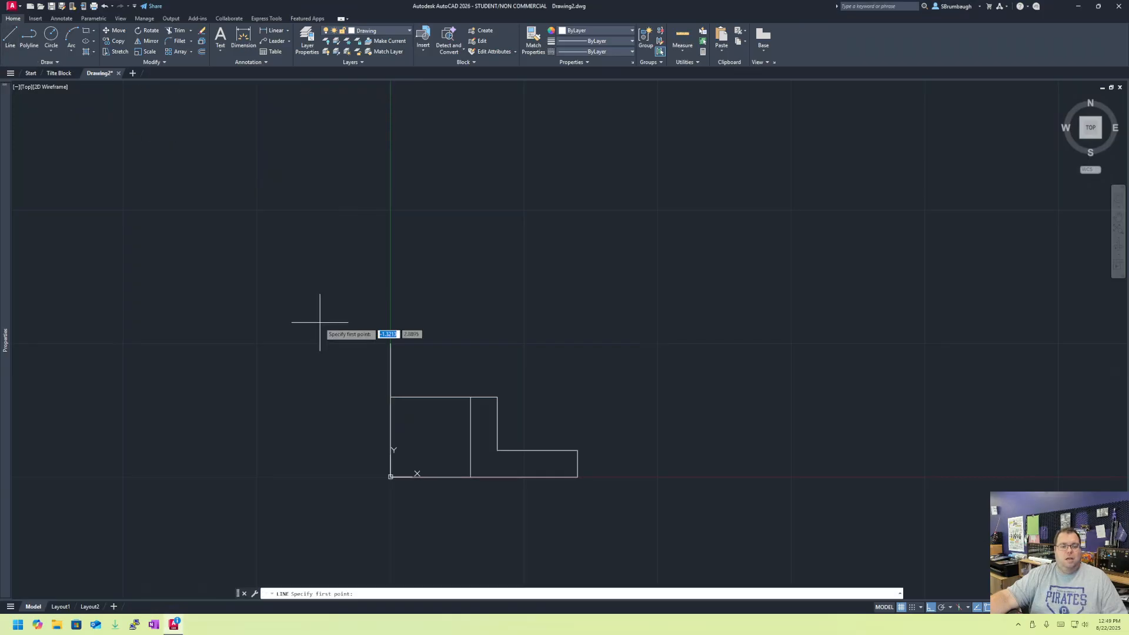
click(390, 342)
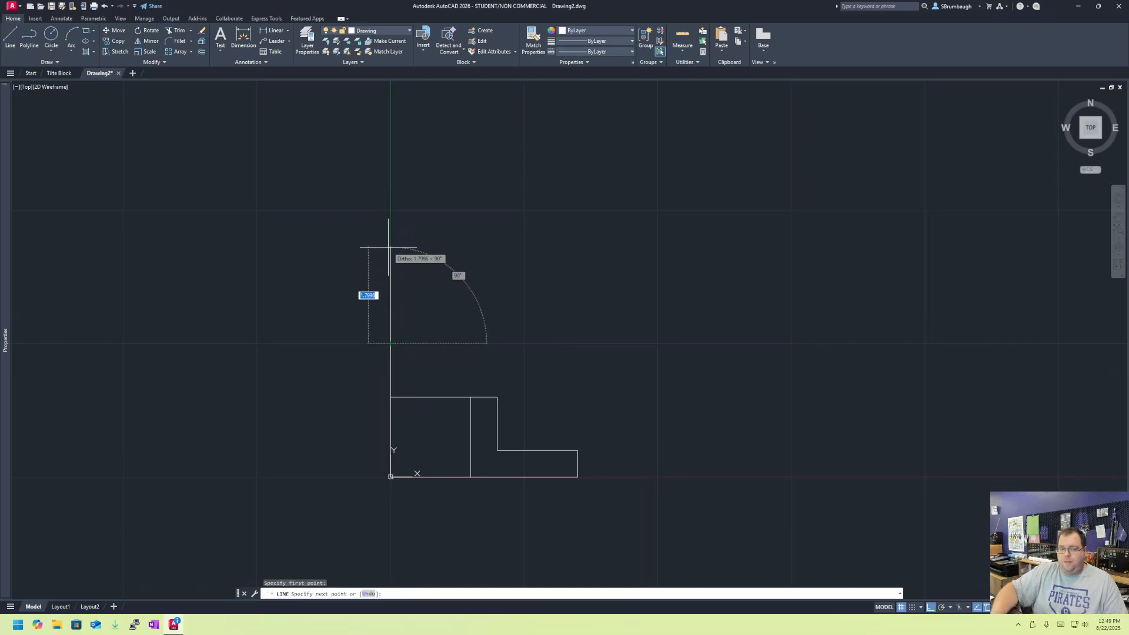
text(1)
key(Return)
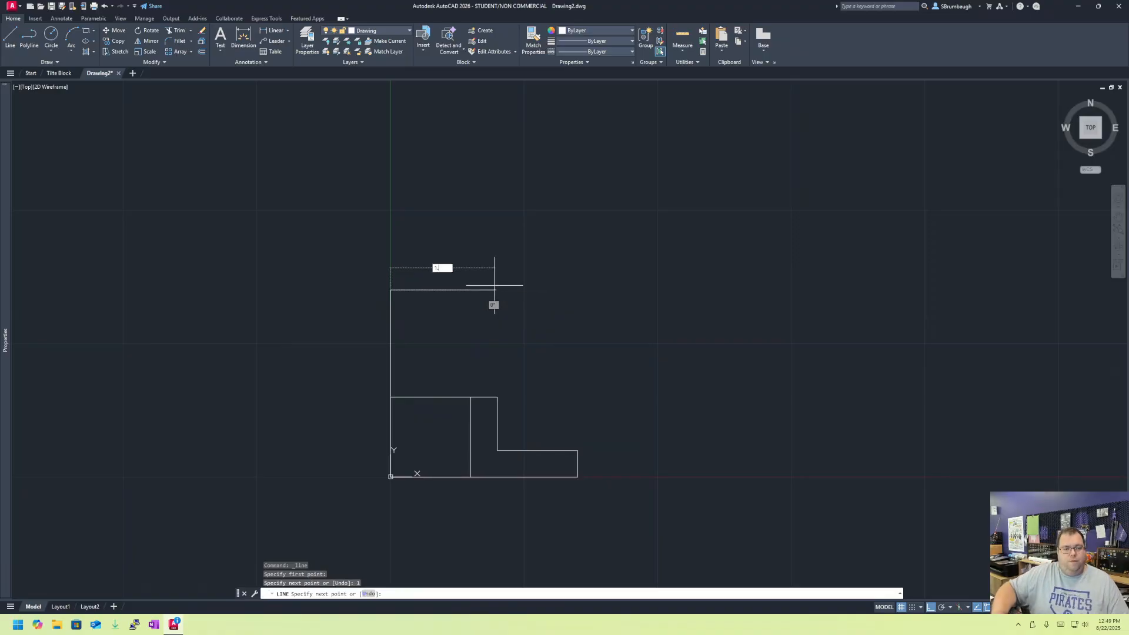
text(1.5)
key(Return)
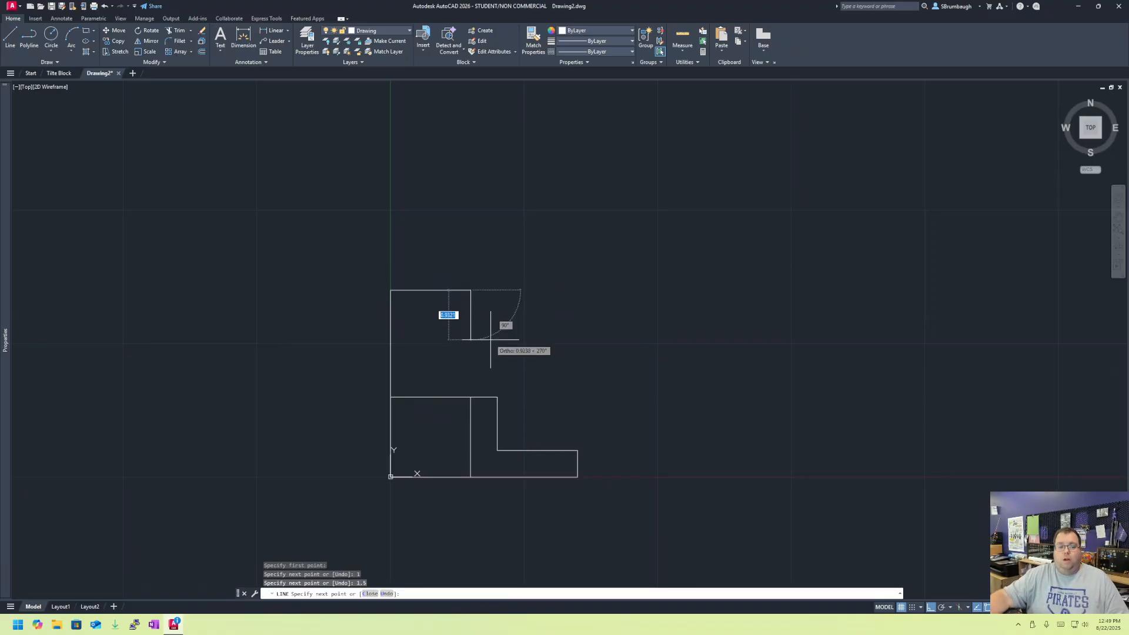
text(1)
key(Return)
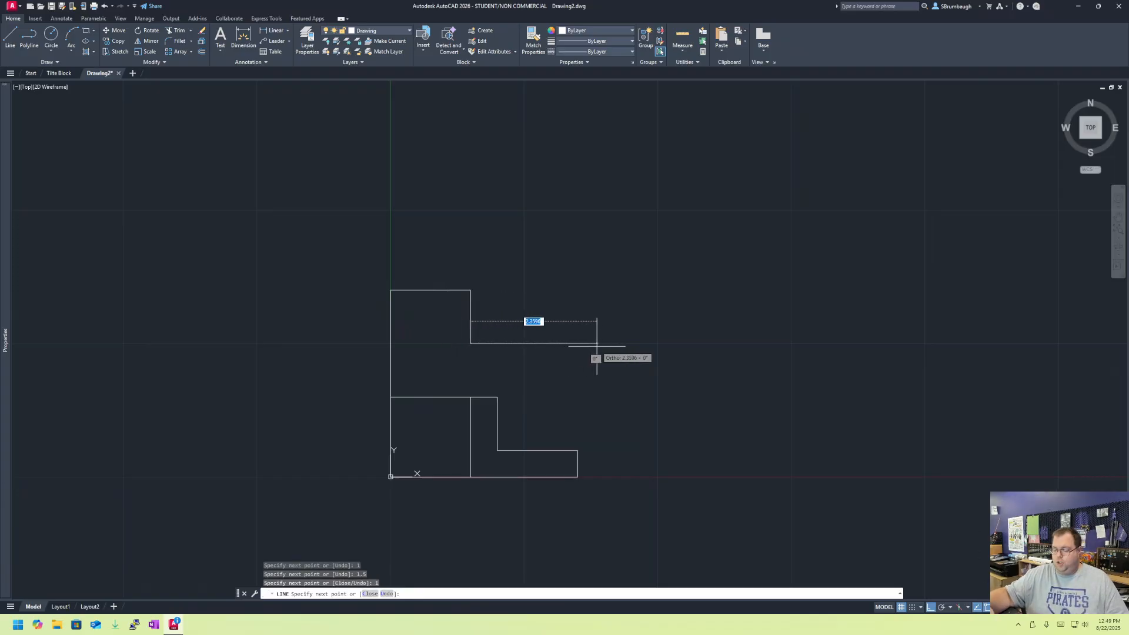
Finish the top view outline with lines 2 right, 1.5 up, 3.5 left and down to the notch line, and erase the two vertical construction lines.
text(2)
key(Return)
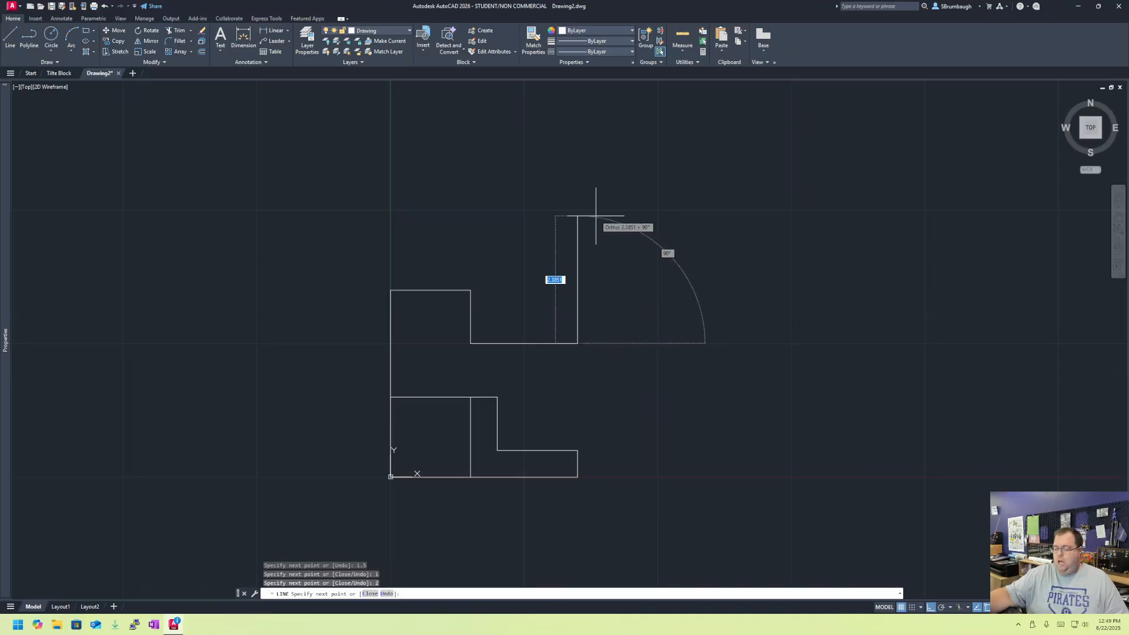
text(1.5)
key(Return)
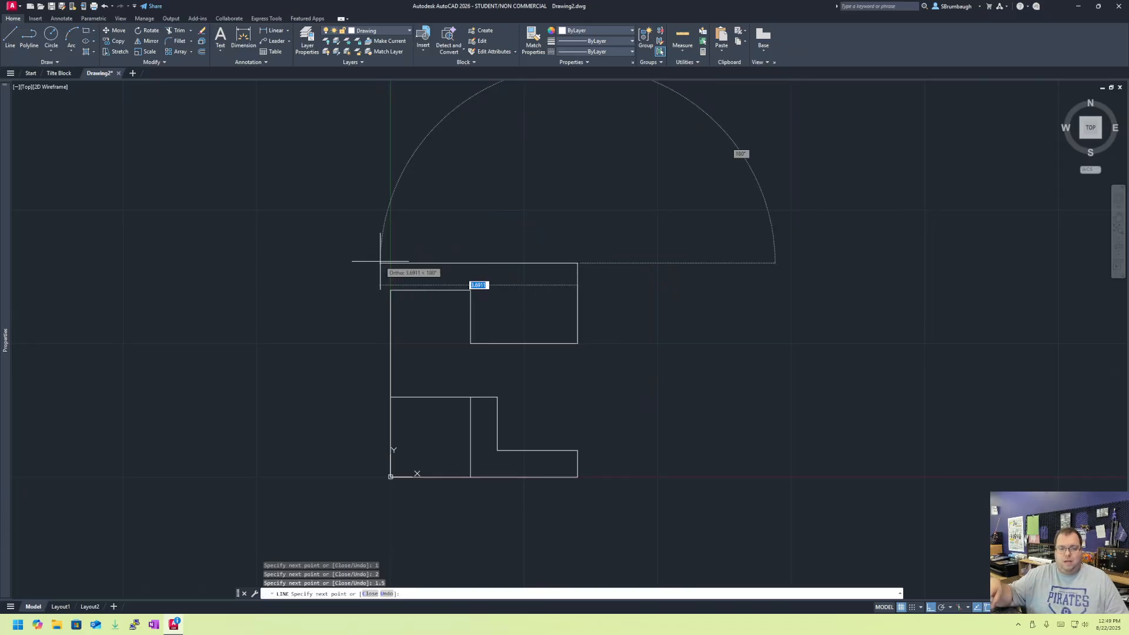
text(3.5)
key(Return)
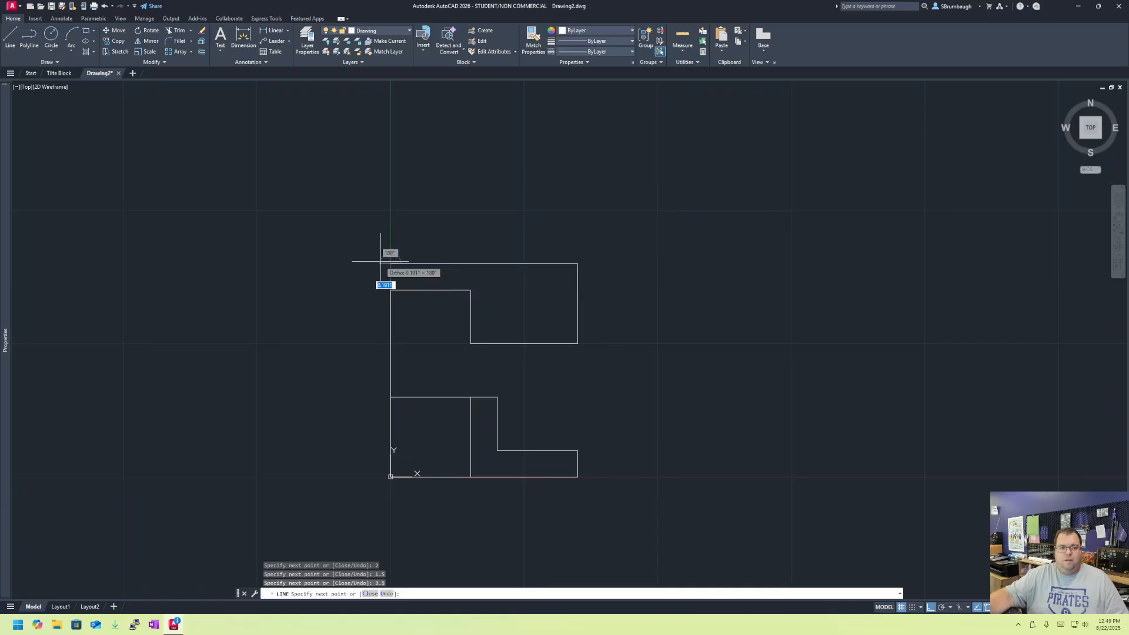
click(390, 290)
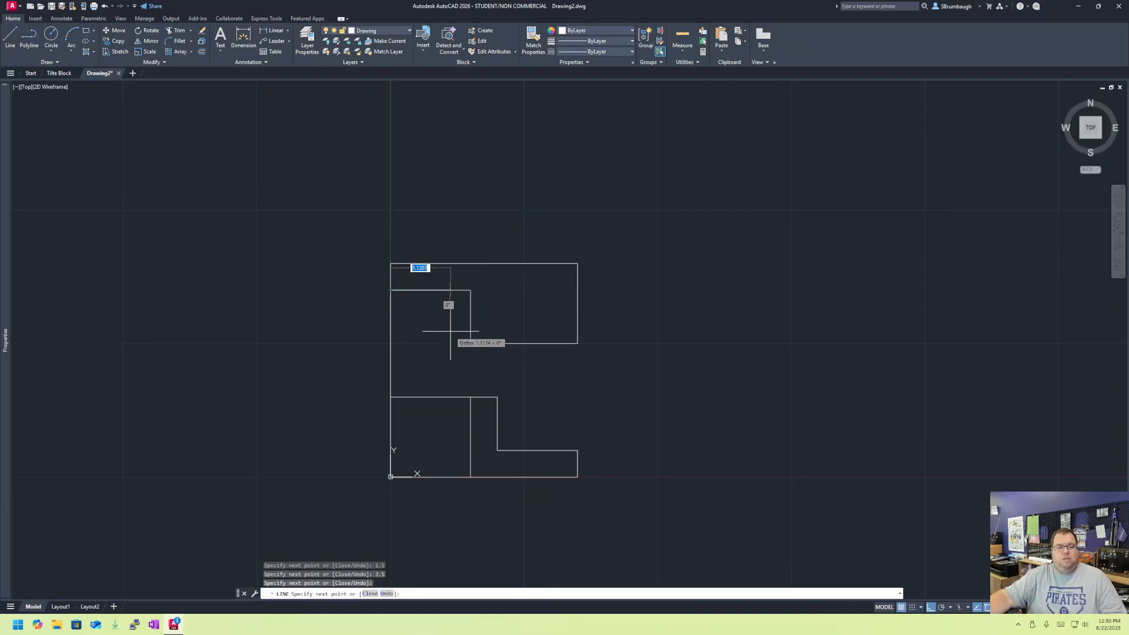
key(Escape)
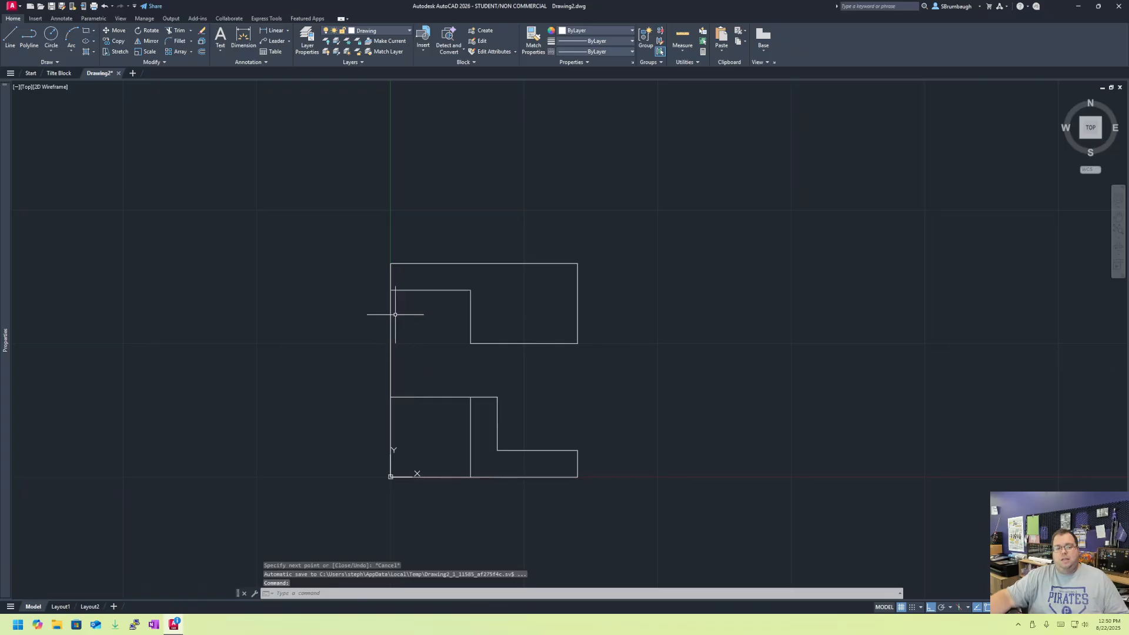
mouse_move(396, 373)
mouse_down()
mouse_move(371, 320)
mouse_move(402, 359)
mouse_move(360, 328)
mouse_up()
key(Delete)
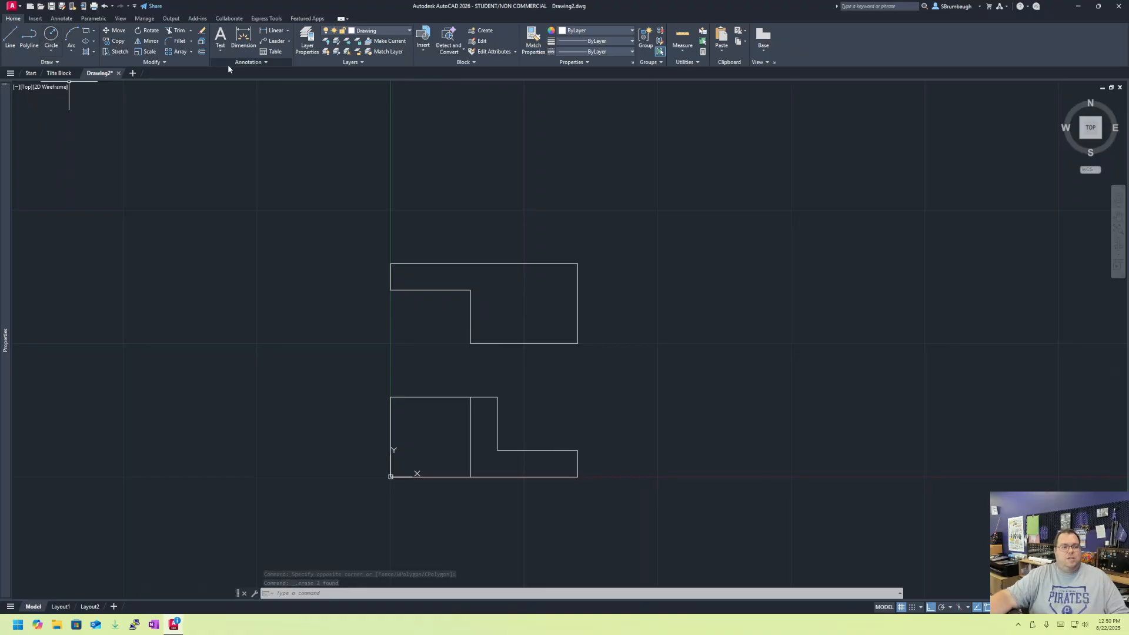
Offset the top view's right vertical edge 1.5 units inward to add the interior line.
key(o)
key(Return)
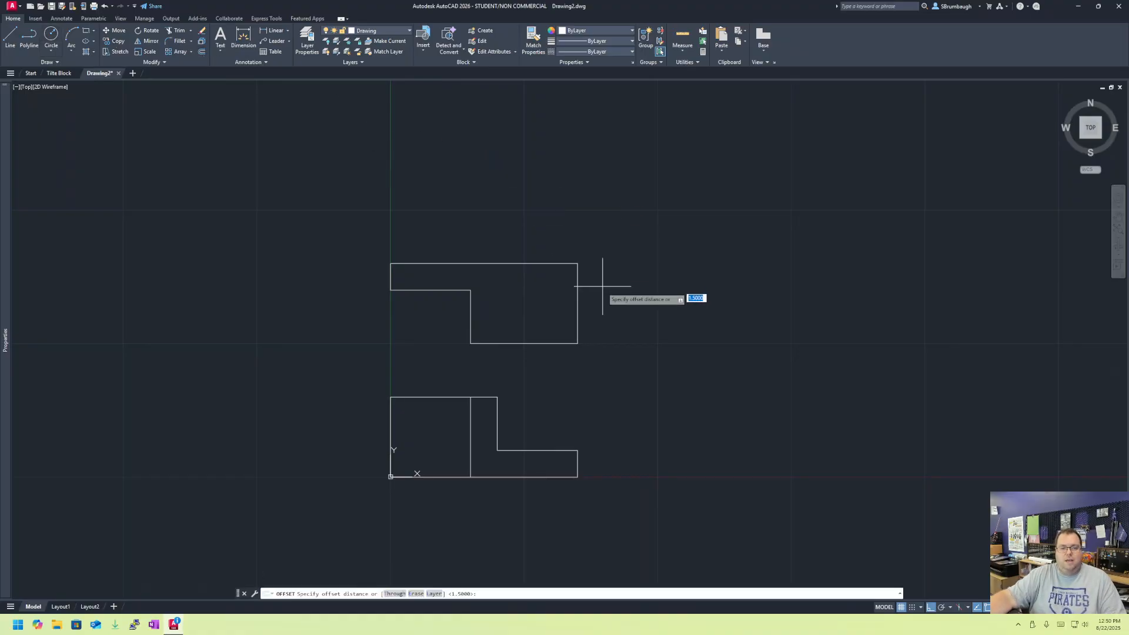
key(Return)
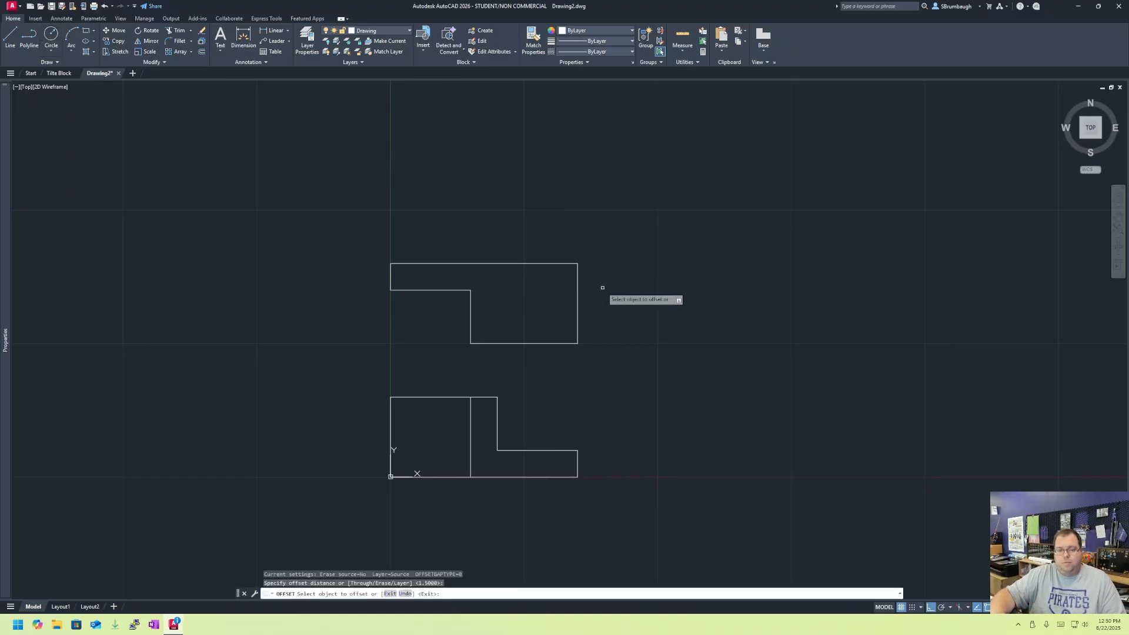
click(578, 288)
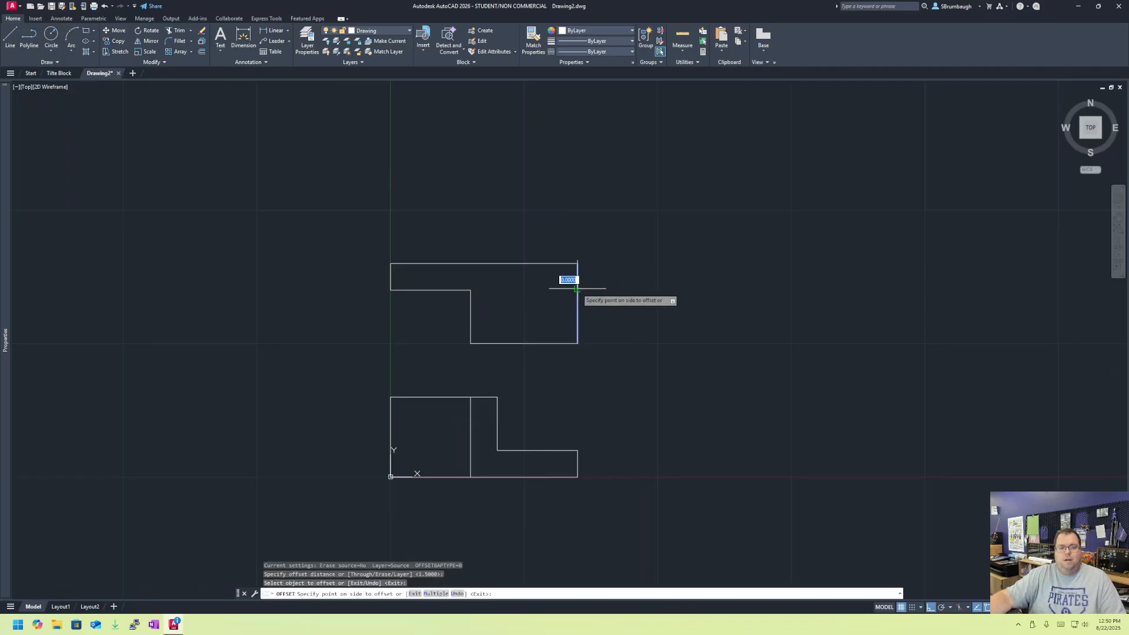
click(485, 287)
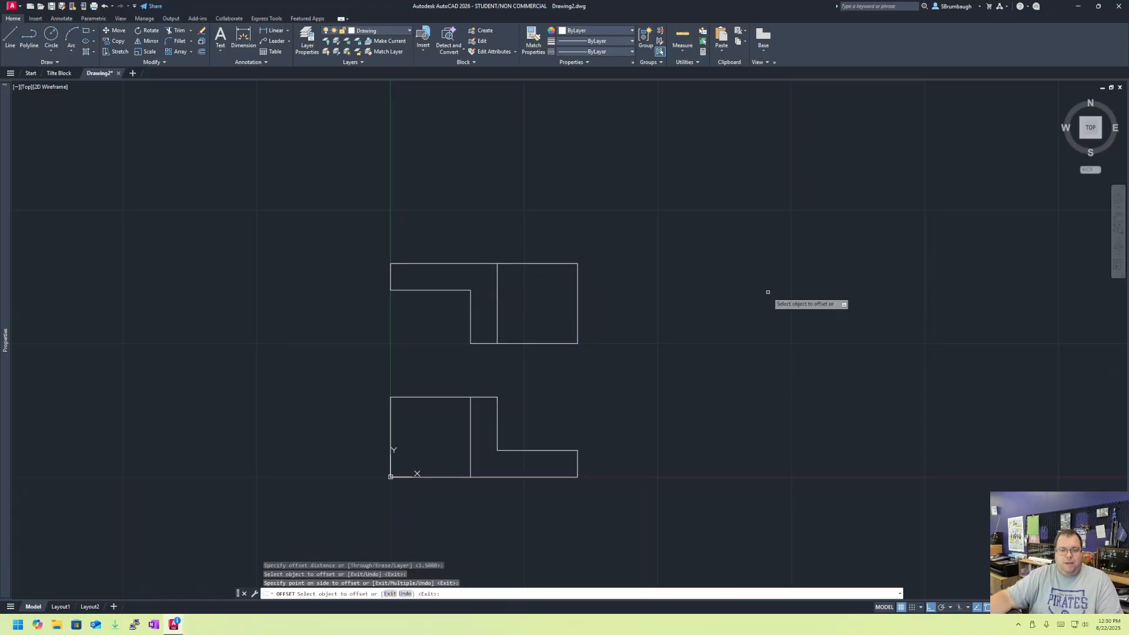
key(Escape)
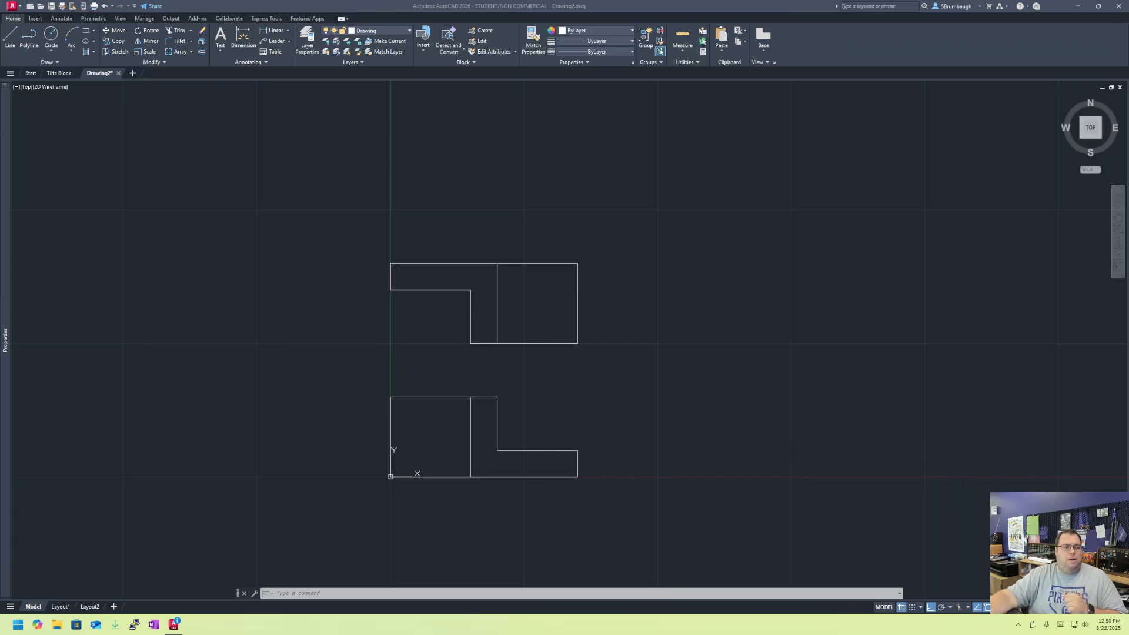
From the front view's lower-right corner, draw a 1-unit spacer line to the right and a 1.5-unit line up for the right view.
click(5, 40)
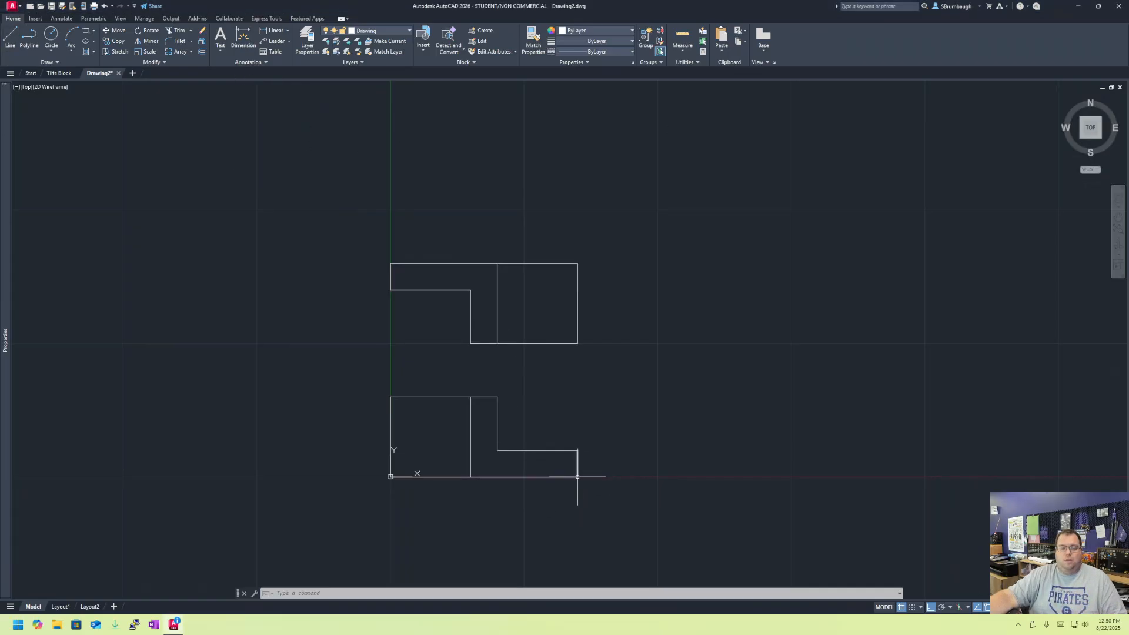
click(10, 37)
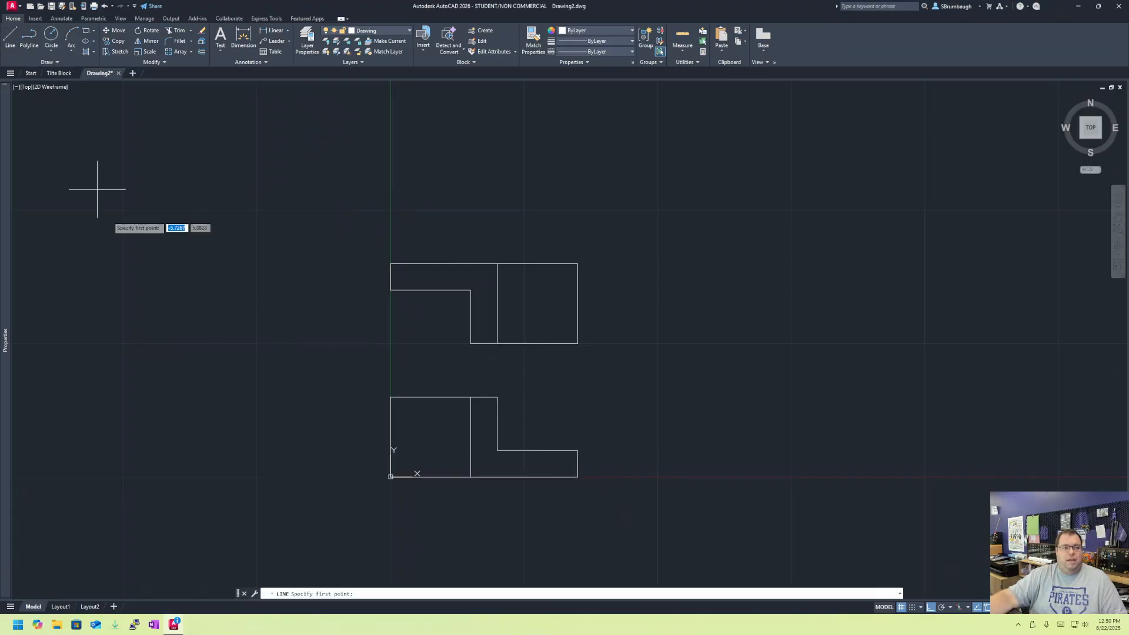
click(577, 476)
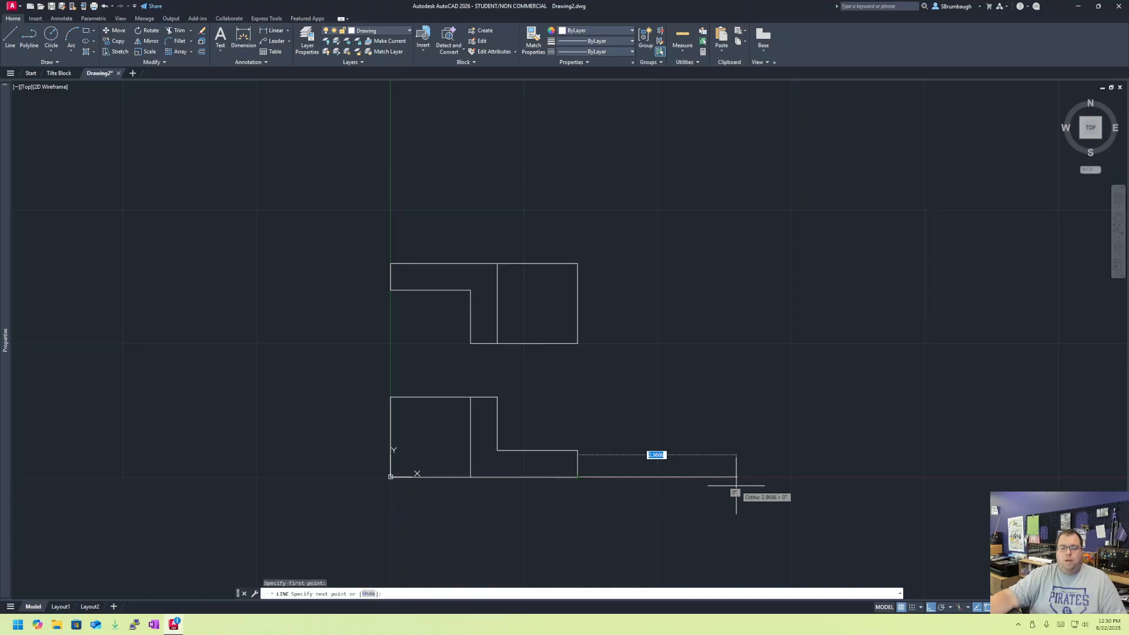
text(1)
key(Return)
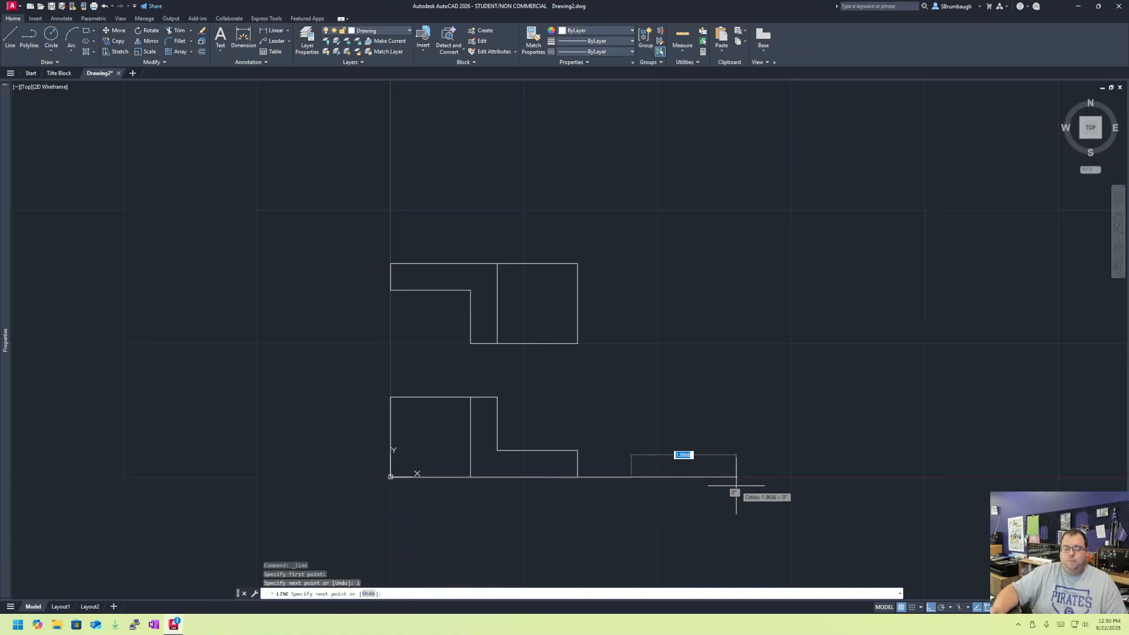
text(1)
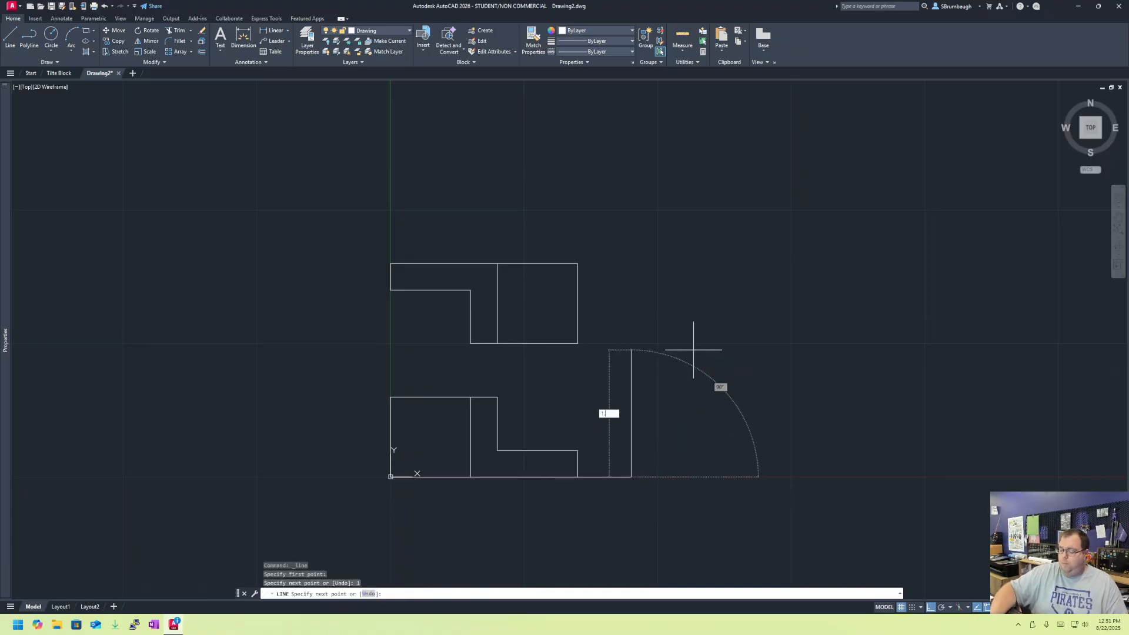
text(.5)
key(Return)
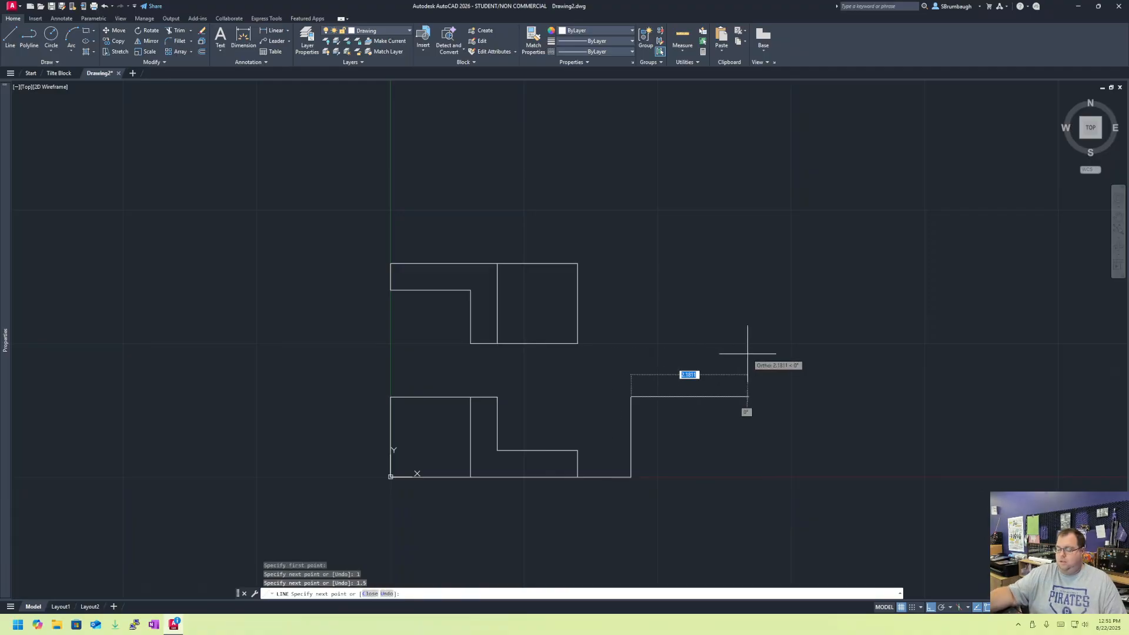
Complete the right view as a 1.5 by 1.5 square and erase the spacer line joining it to the front view.
text(1.5)
key(Return)
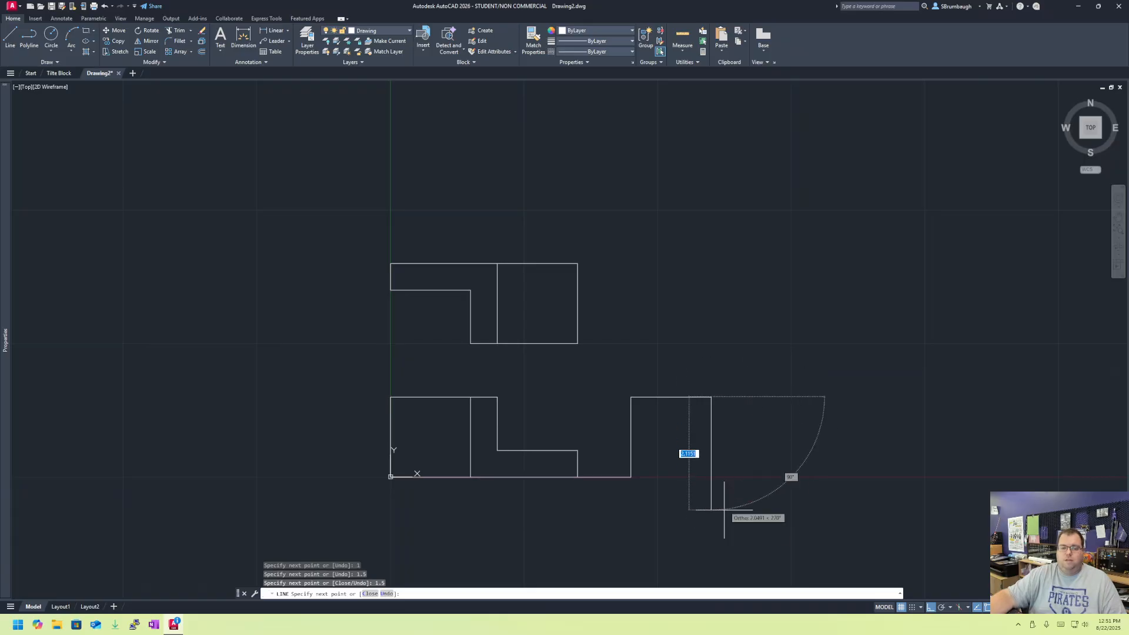
text(1.5)
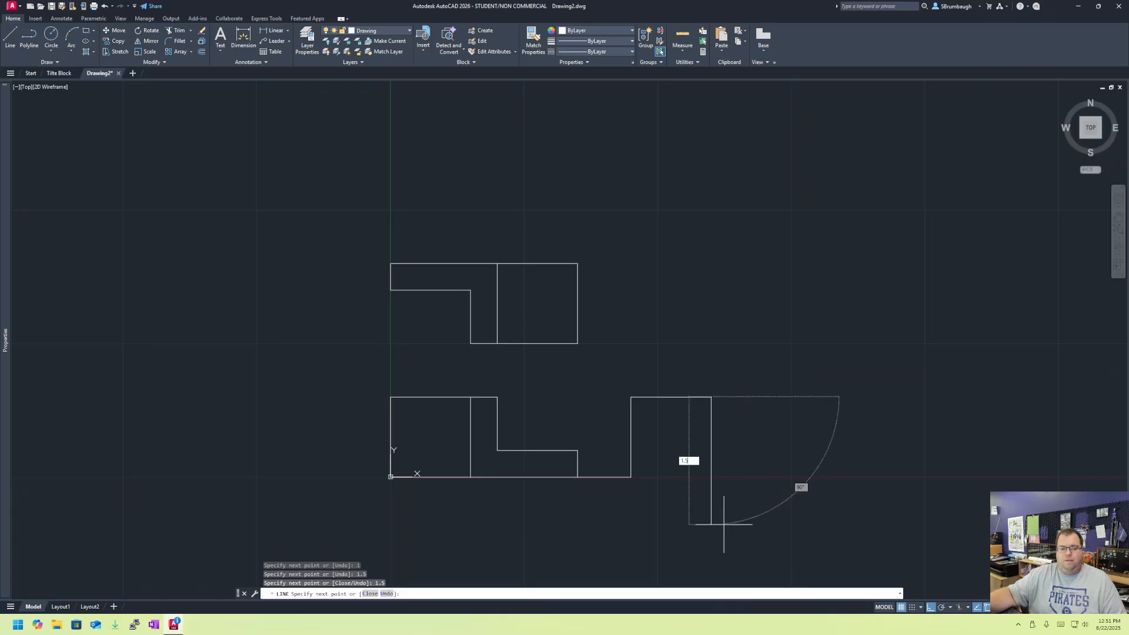
key(Return)
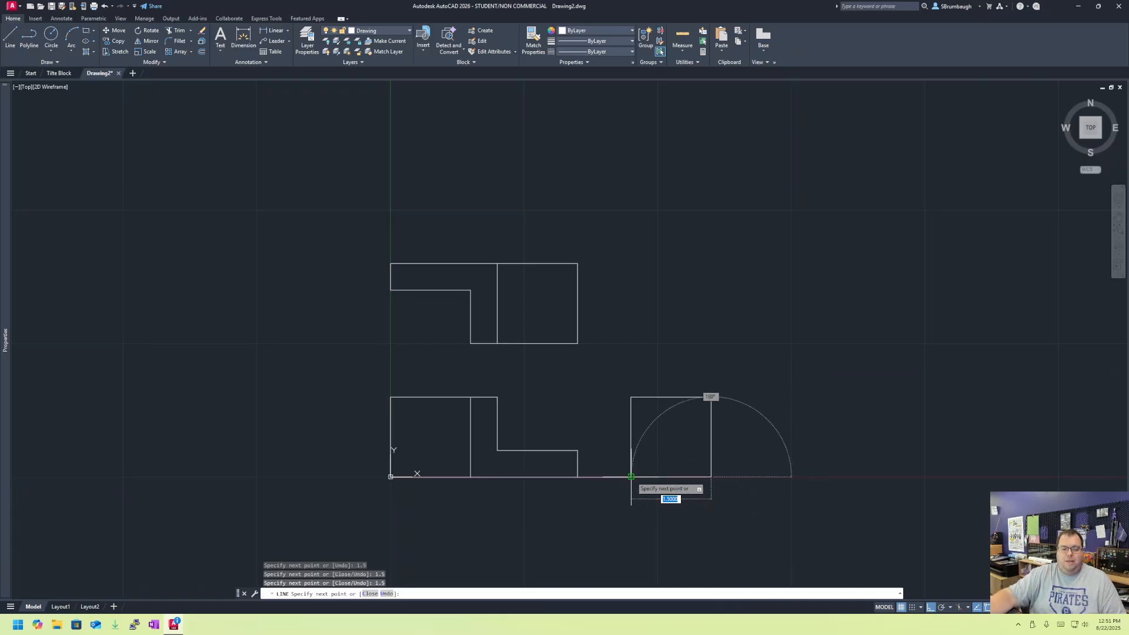
click(630, 476)
key(Escape)
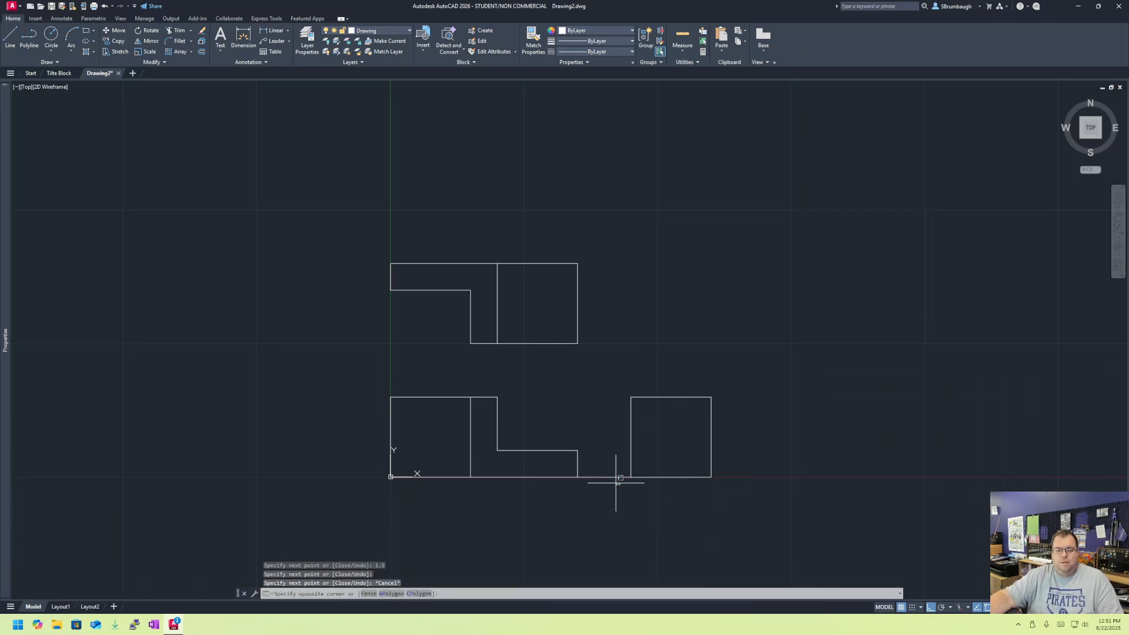
drag(618, 483, 609, 466)
key(Delete)
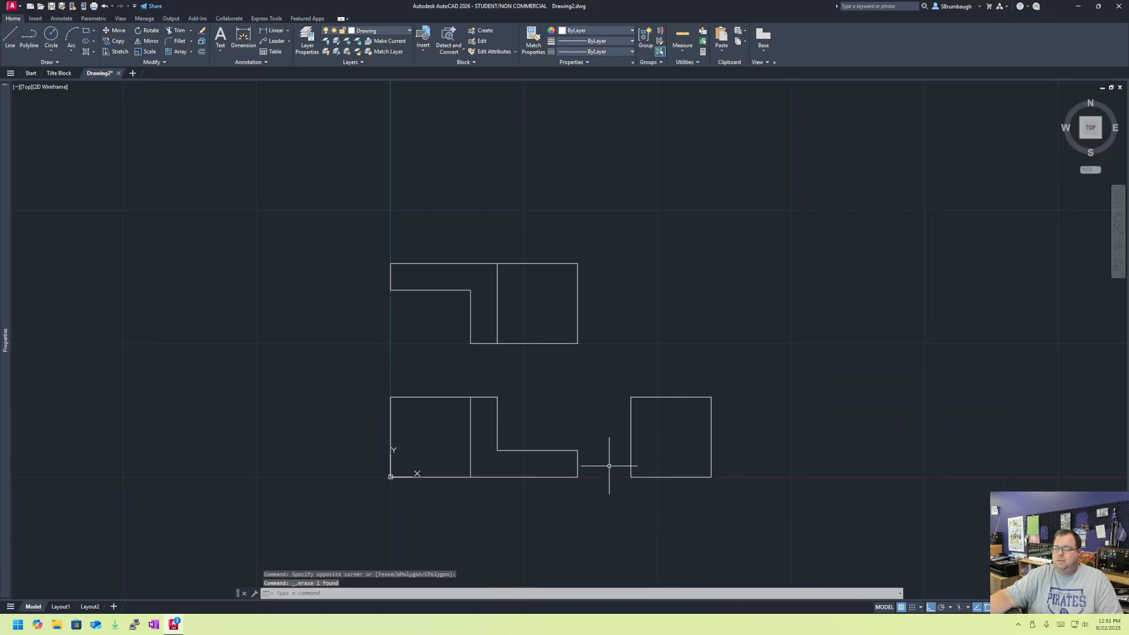
In the right view, offset the lower edge 0.5 units upward and the right vertical edge 0.5 units inward as interior lines.
click(202, 51)
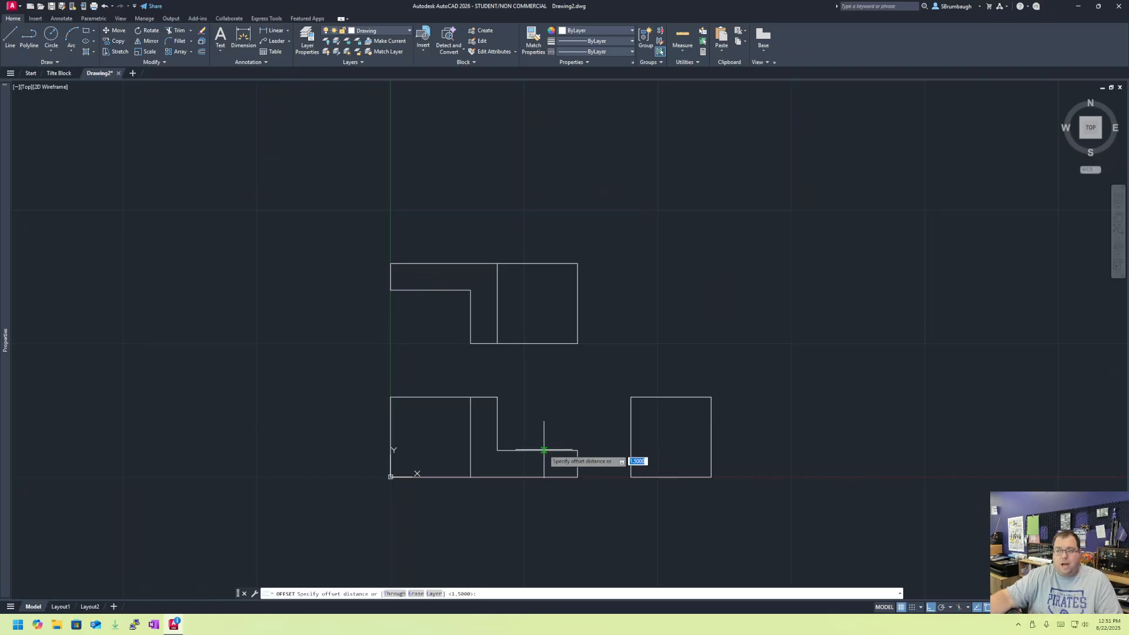
text(.5)
key(Return)
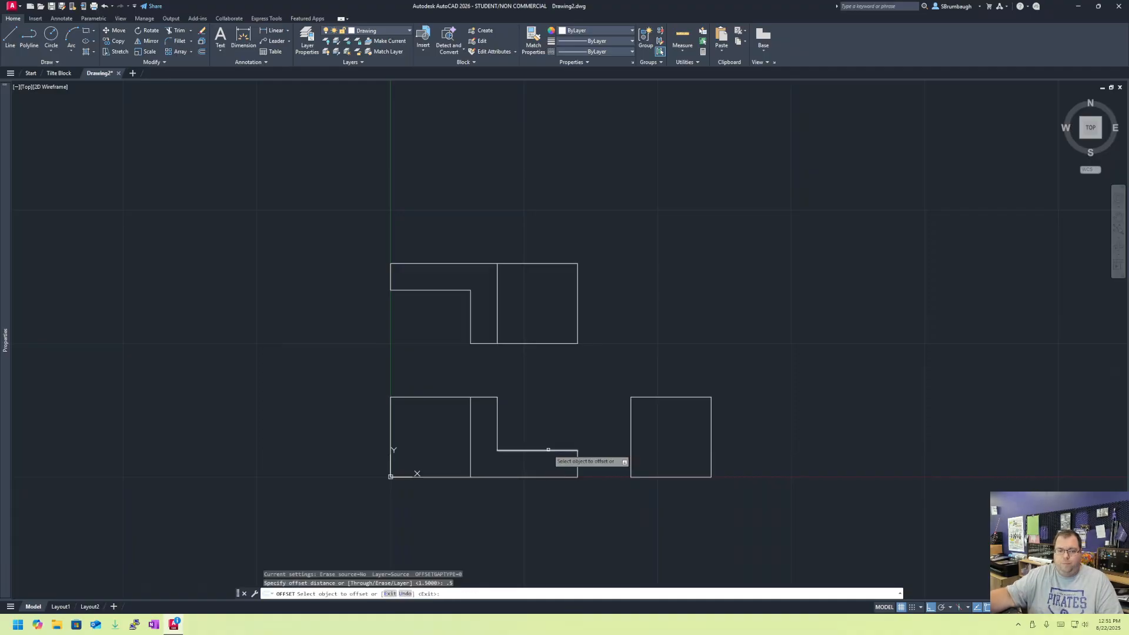
click(690, 478)
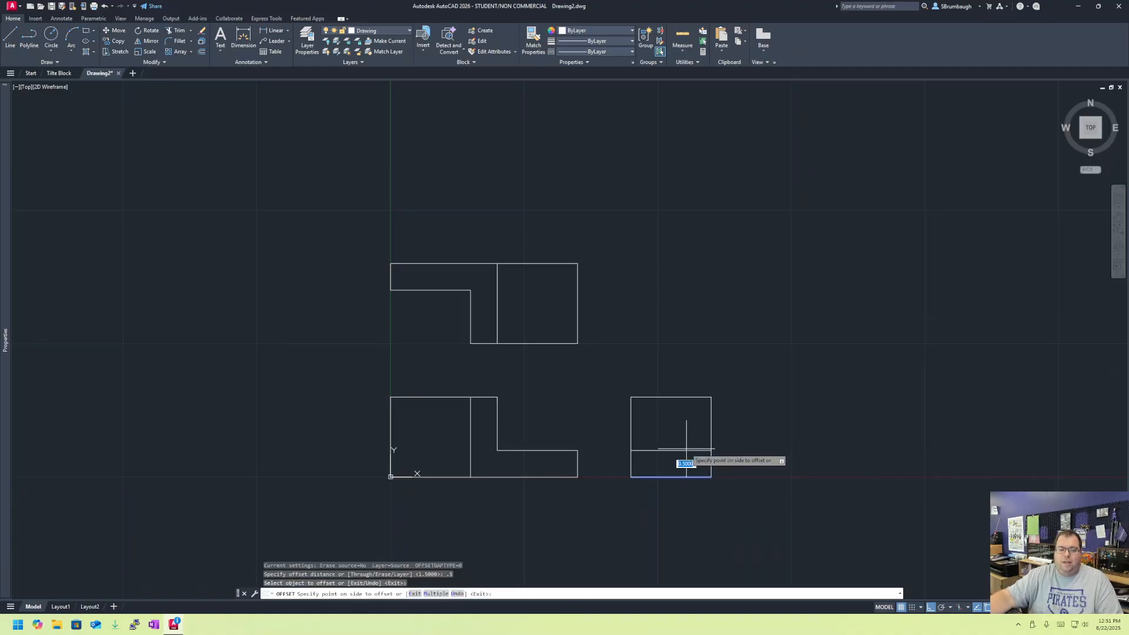
click(685, 426)
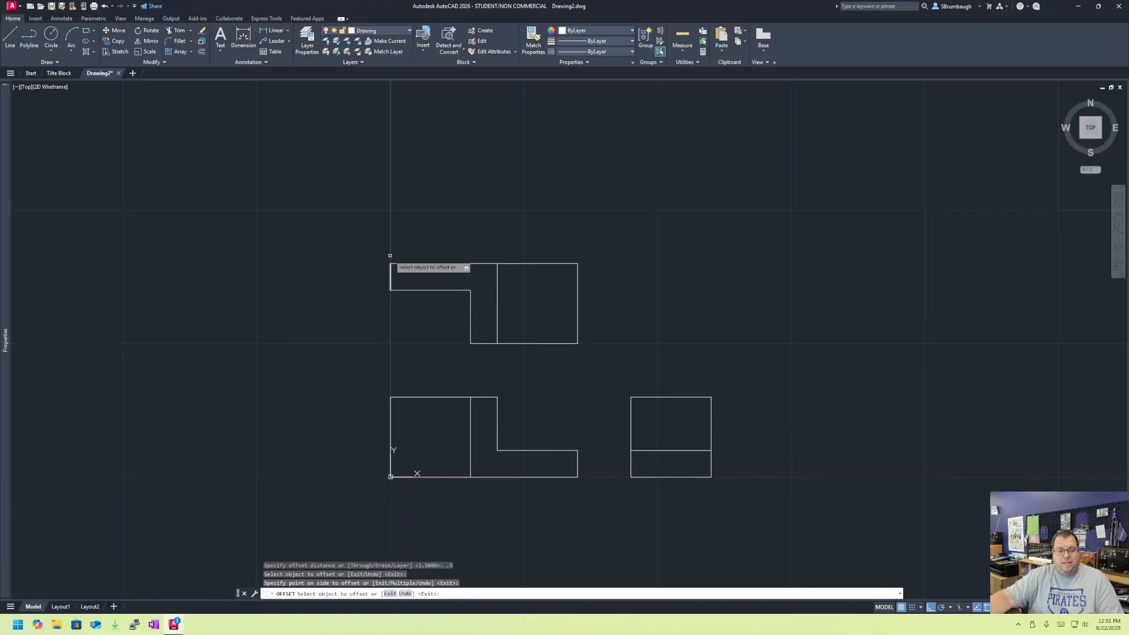
click(712, 416)
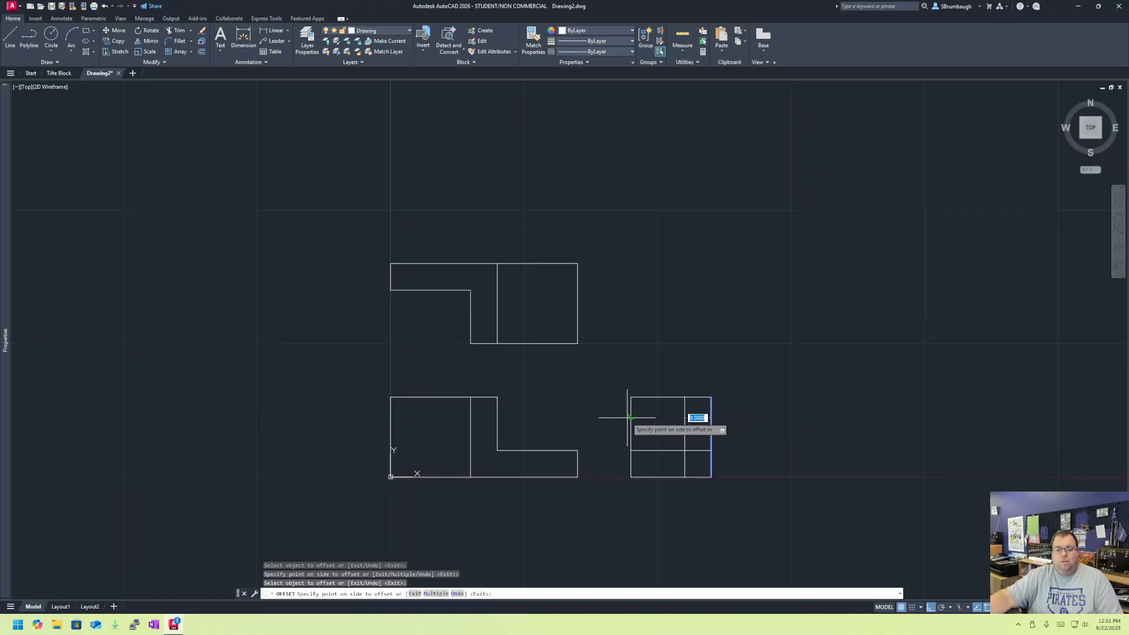
click(606, 418)
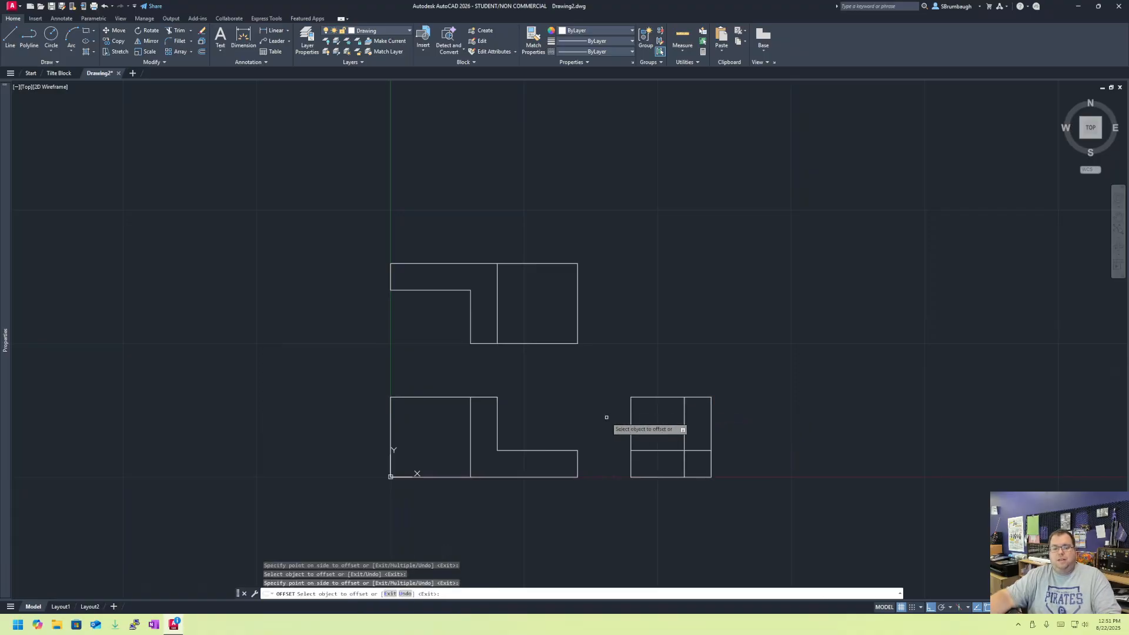
key(Escape)
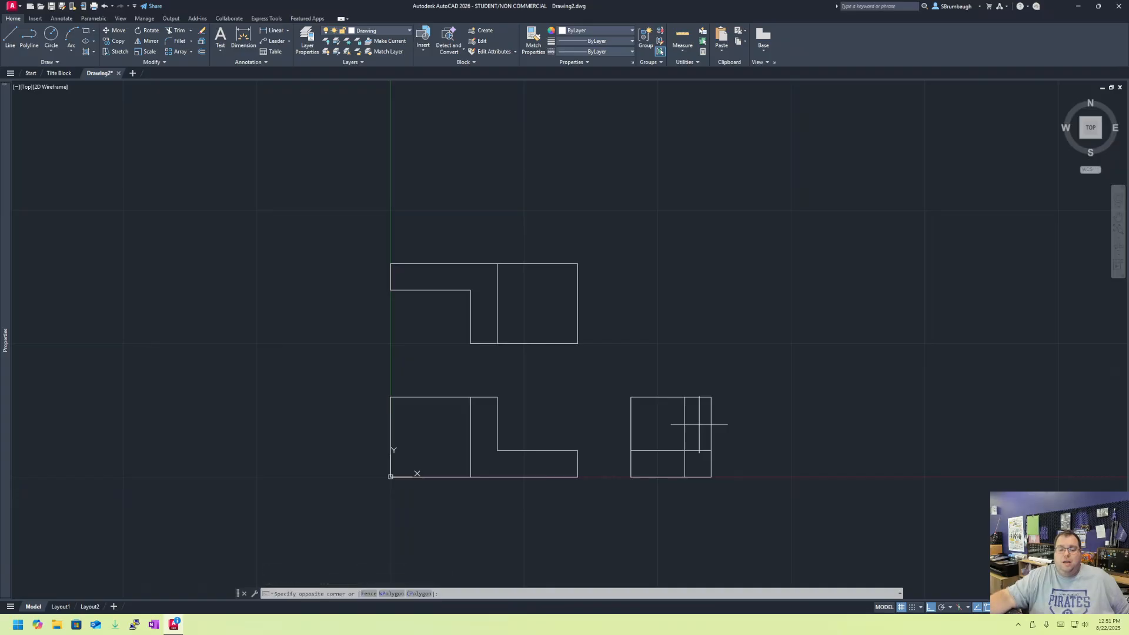
Move the right view's vertical interior line to the Hidden layer.
click(699, 424)
click(675, 416)
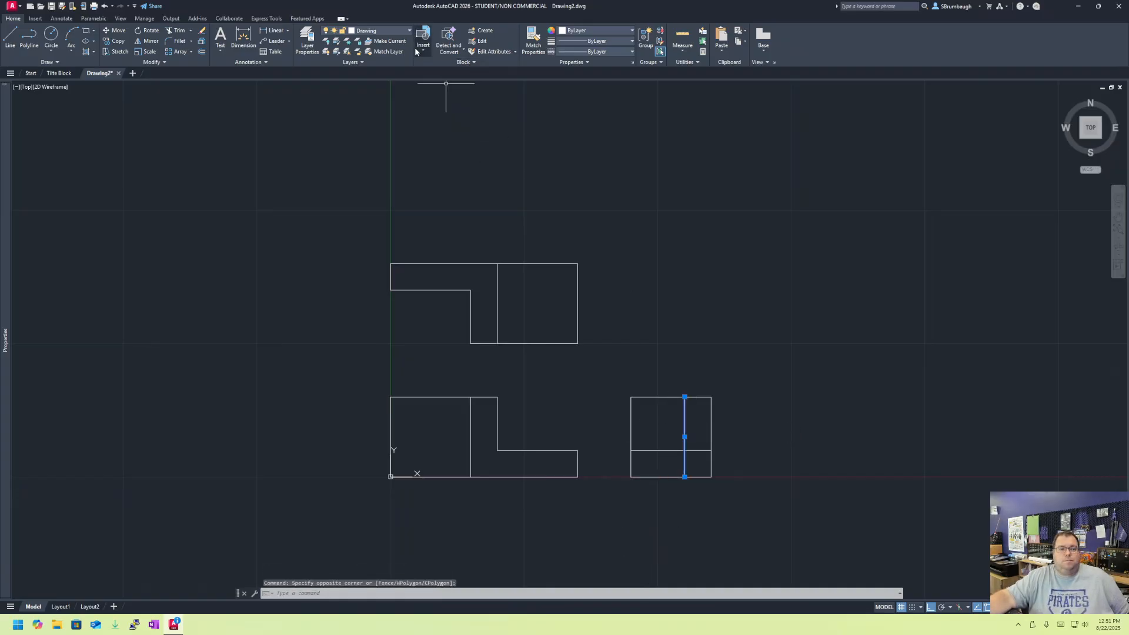
click(398, 31)
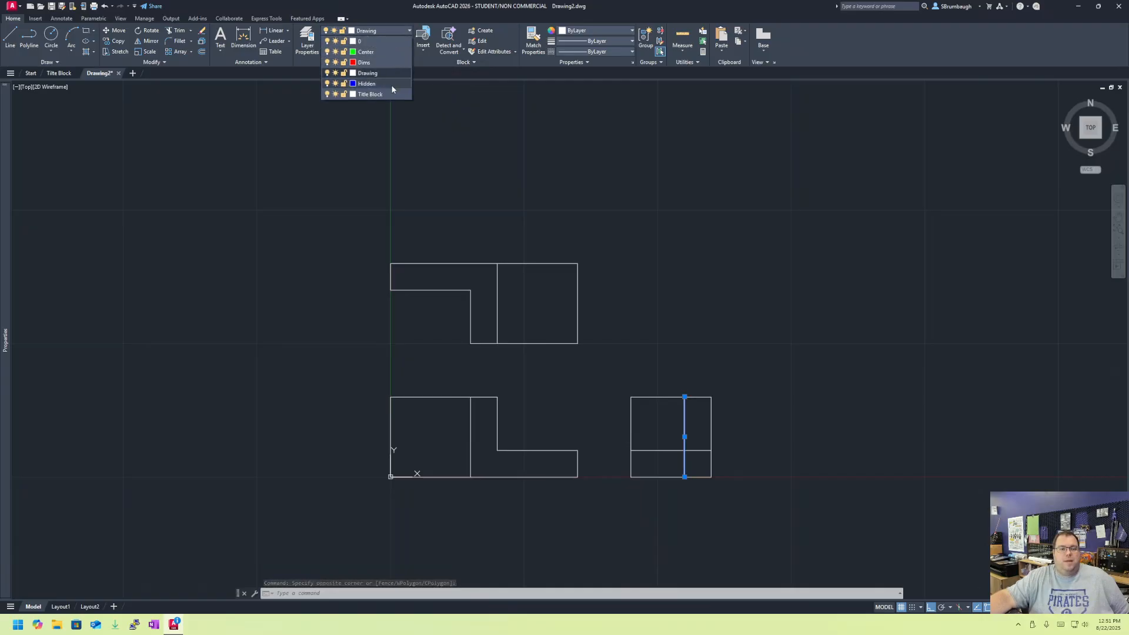
click(392, 86)
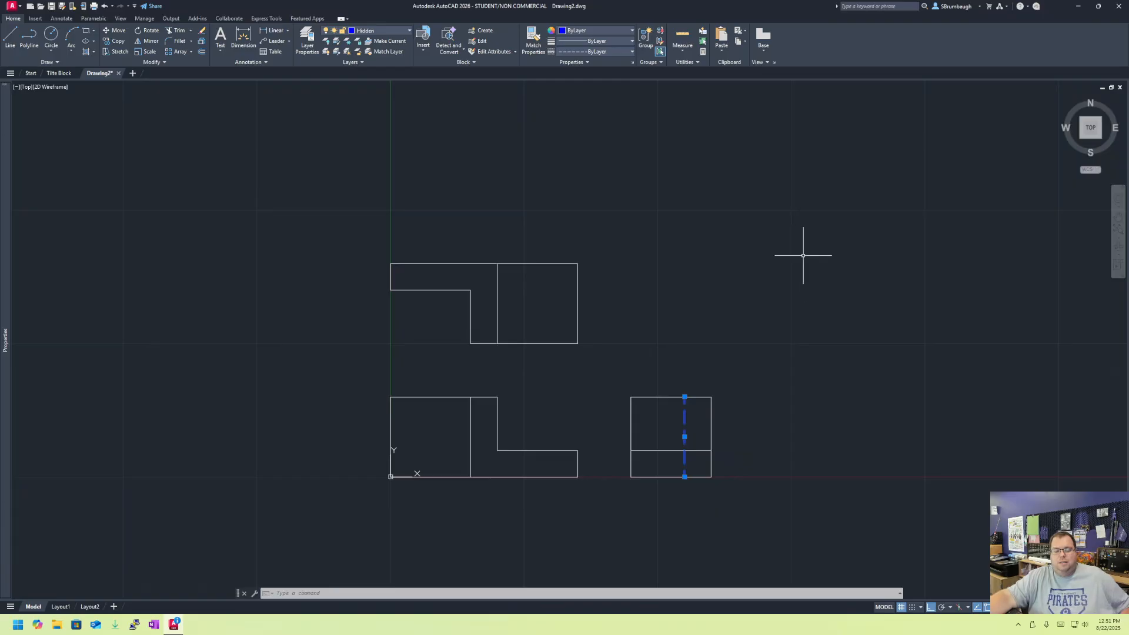
key(Escape)
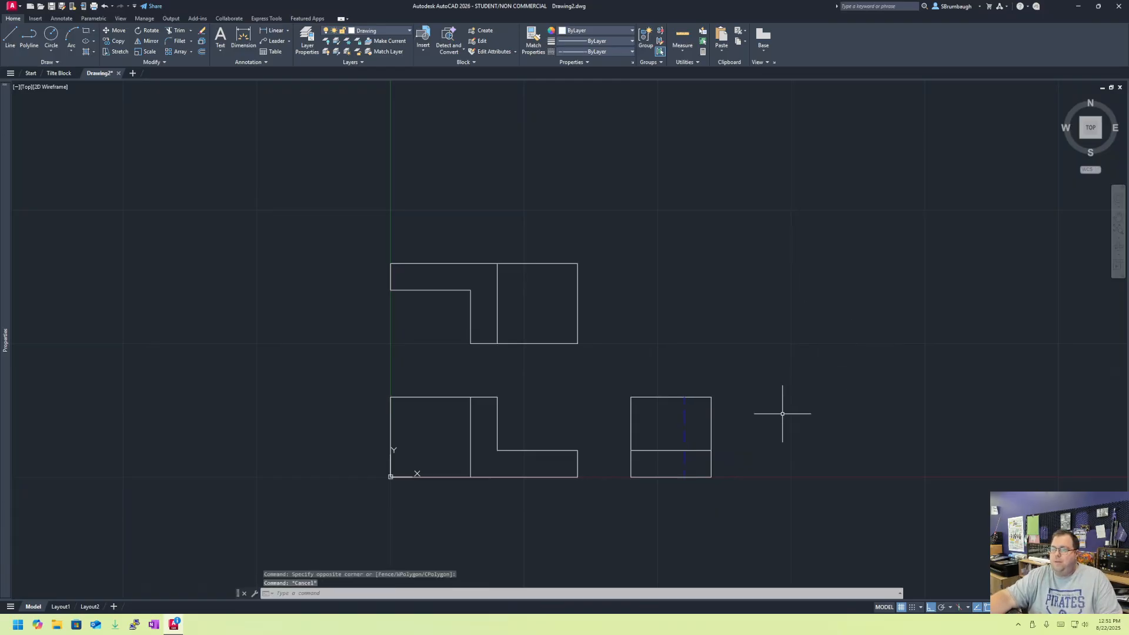
scroll(782, 412, up, 4)
mouse_move(782, 411)
middle_down()
mouse_move(887, 350)
mouse_move(1050, 389)
mouse_move(1035, 408)
middle_up()
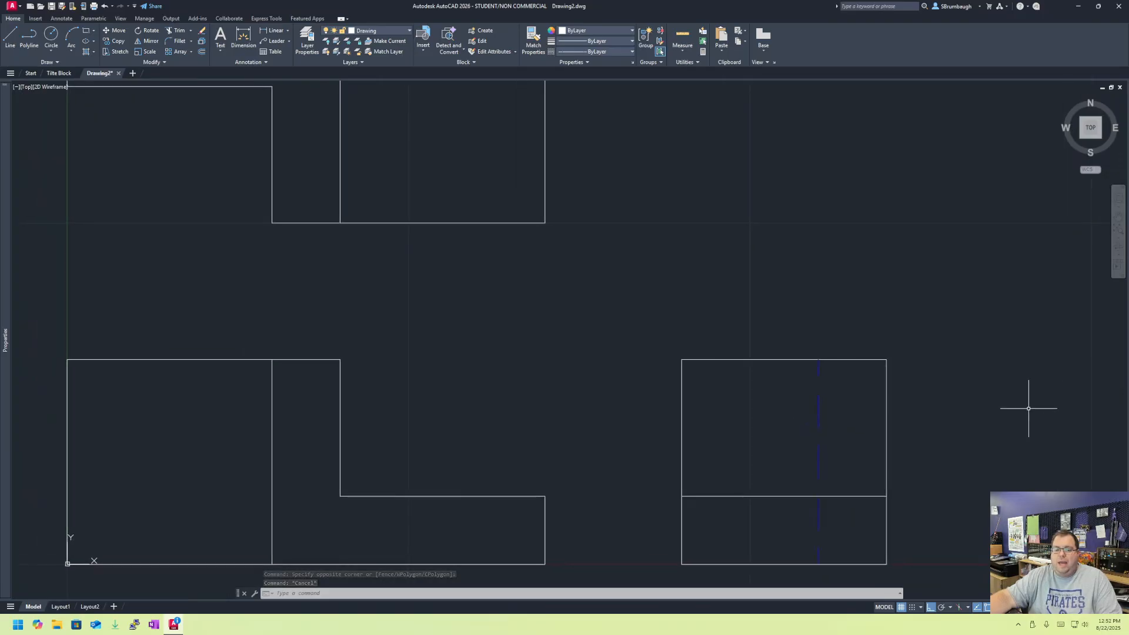
scroll(814, 440, down, 2)
middle_drag(813, 441, 784, 434)
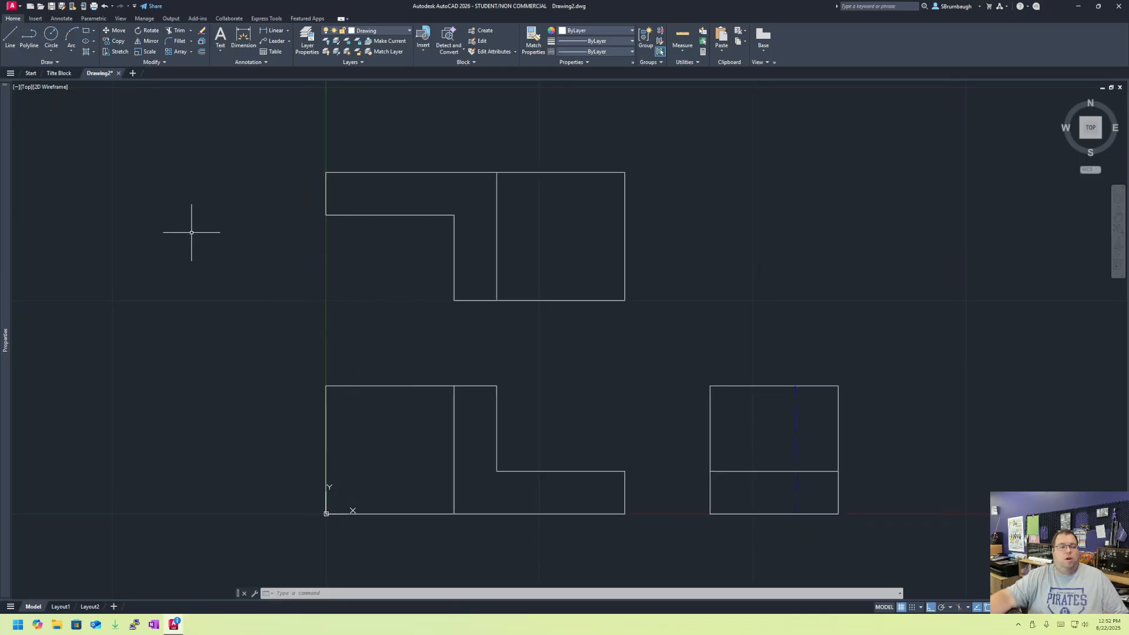
Save the drawing to the Desktop as Lab 1.
click(51, 7)
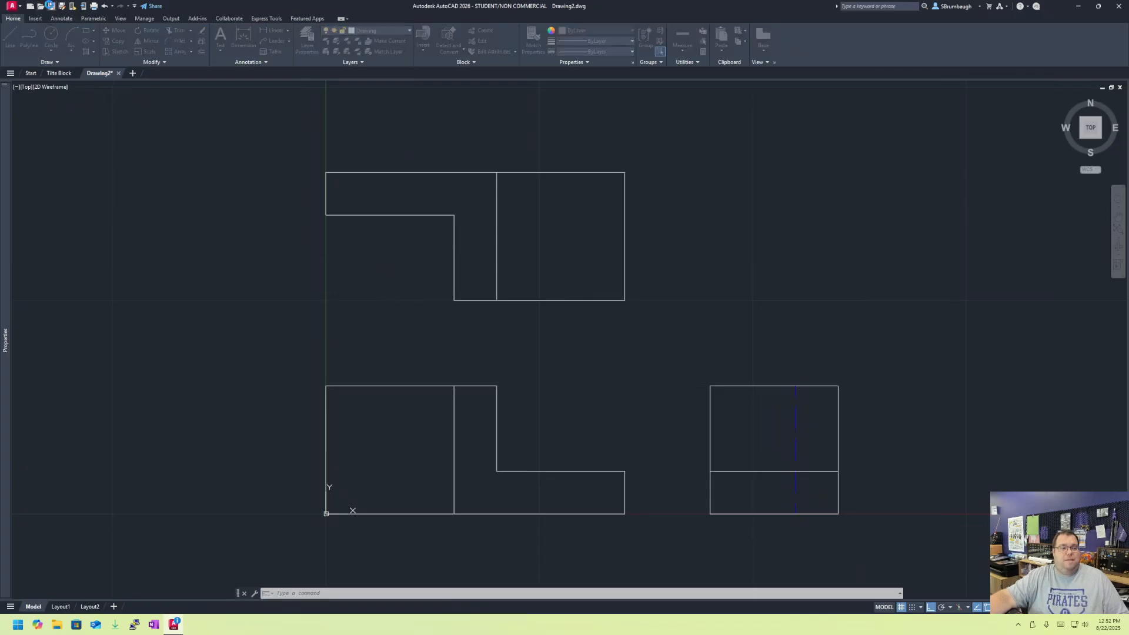
text(La)
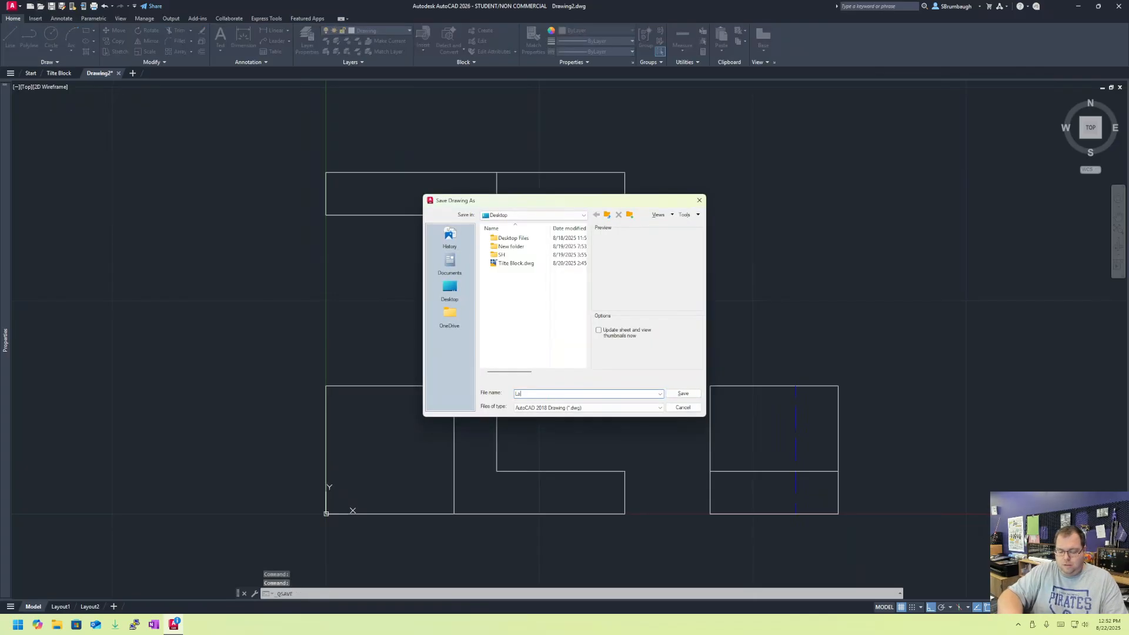
text(b 1)
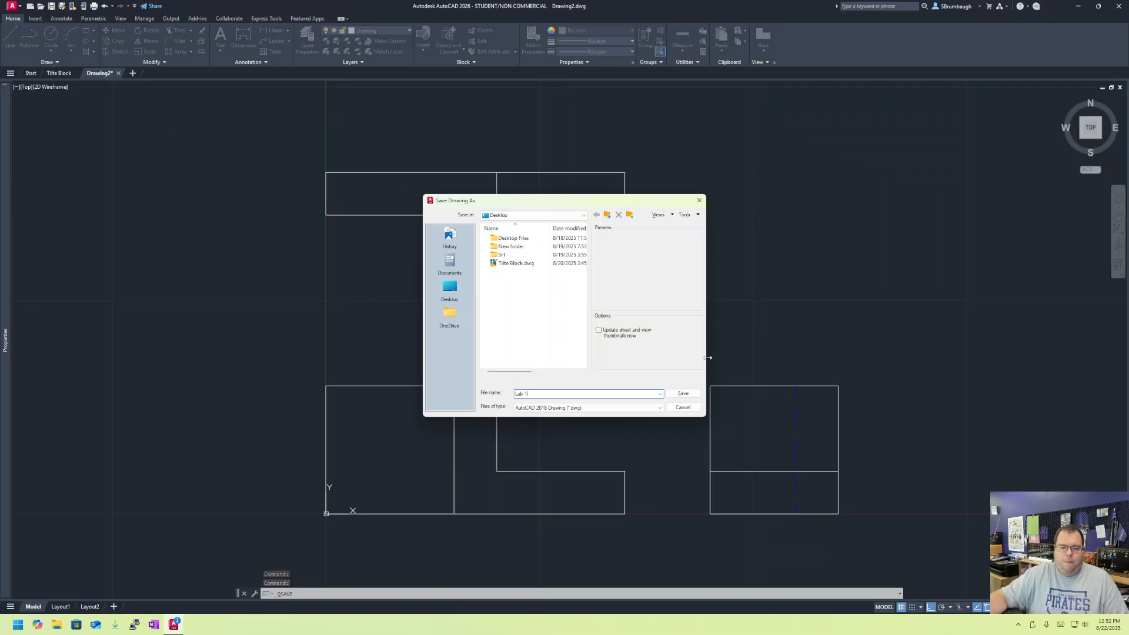
click(683, 393)
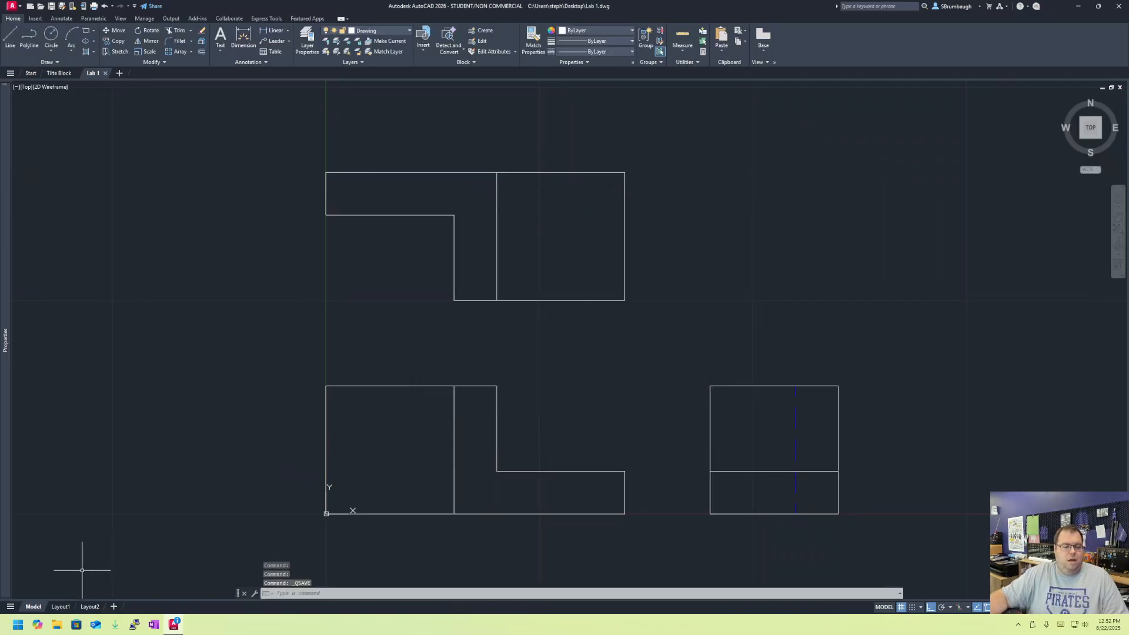
In Layout1, zoom the viewport to the extents of the three views and return to paper space.
click(58, 606)
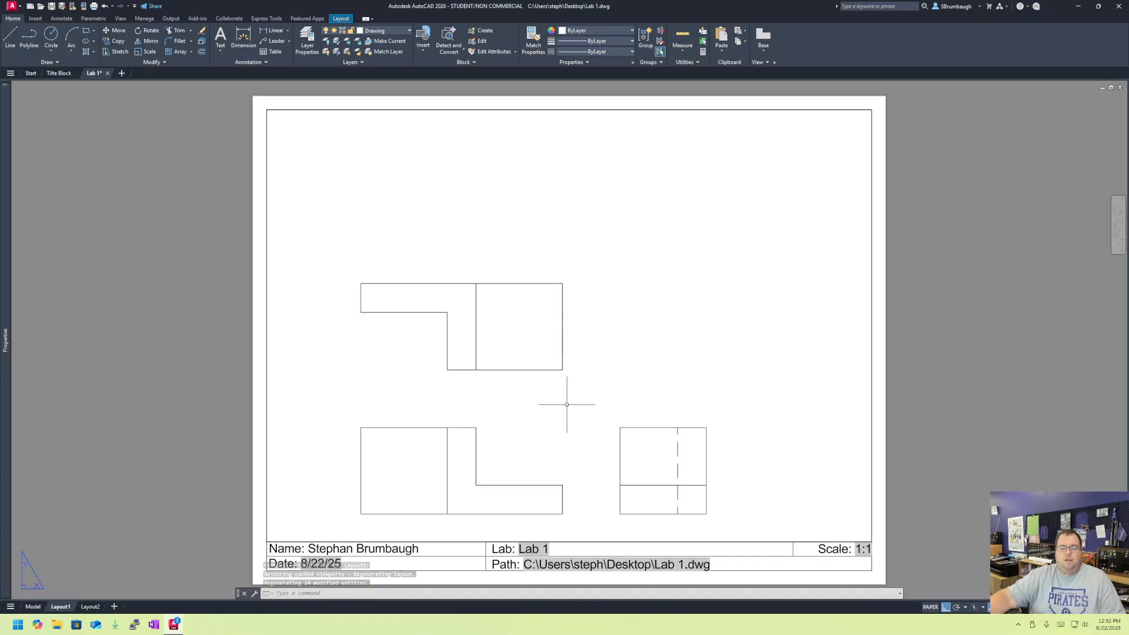
double_click(664, 393)
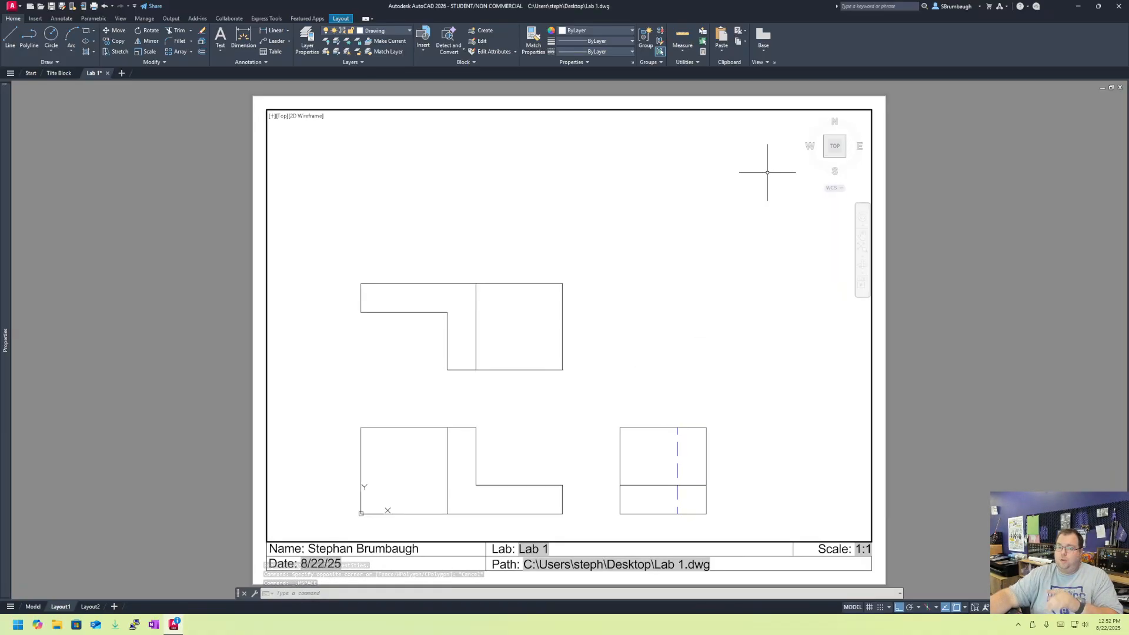
click(862, 248)
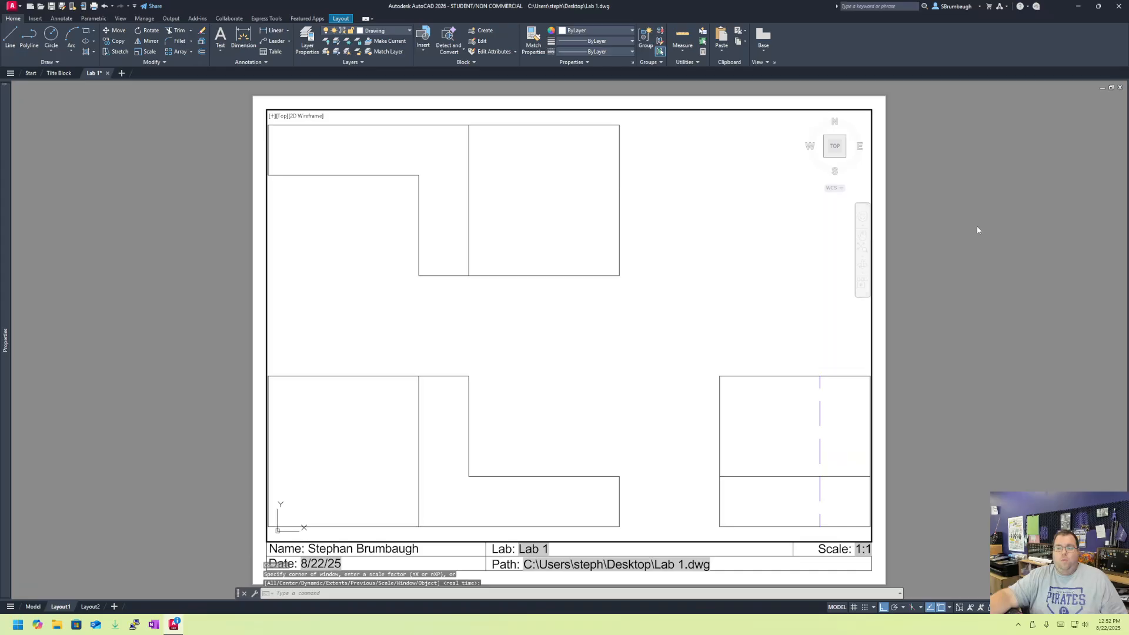
double_click(938, 229)
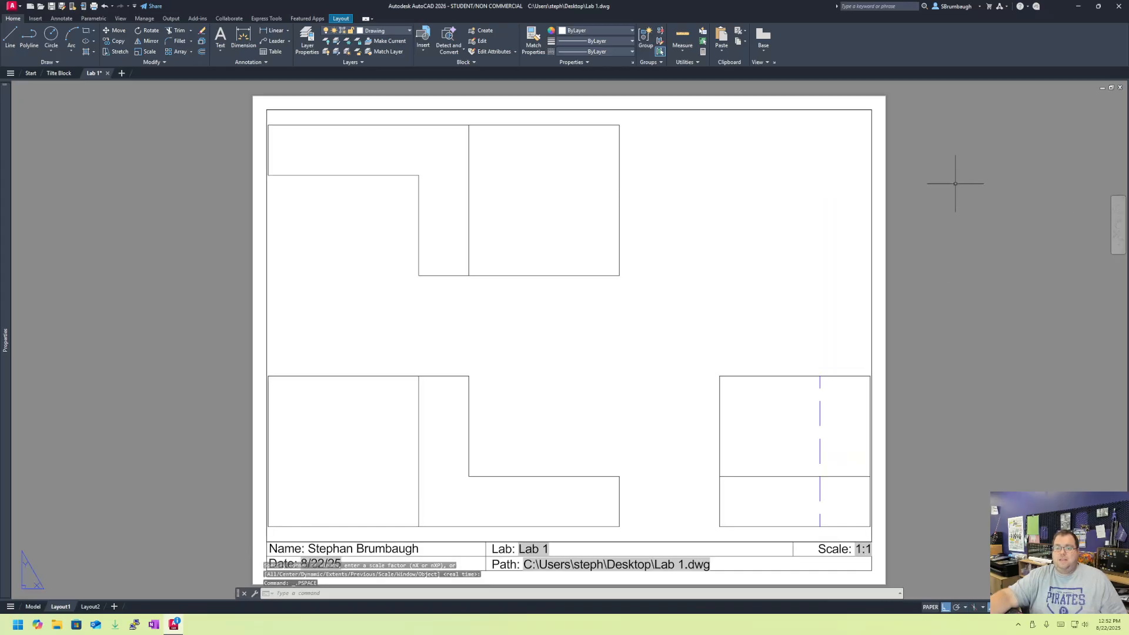
Set the Layout1 viewport's custom scale to 1 and save the drawing.
click(872, 178)
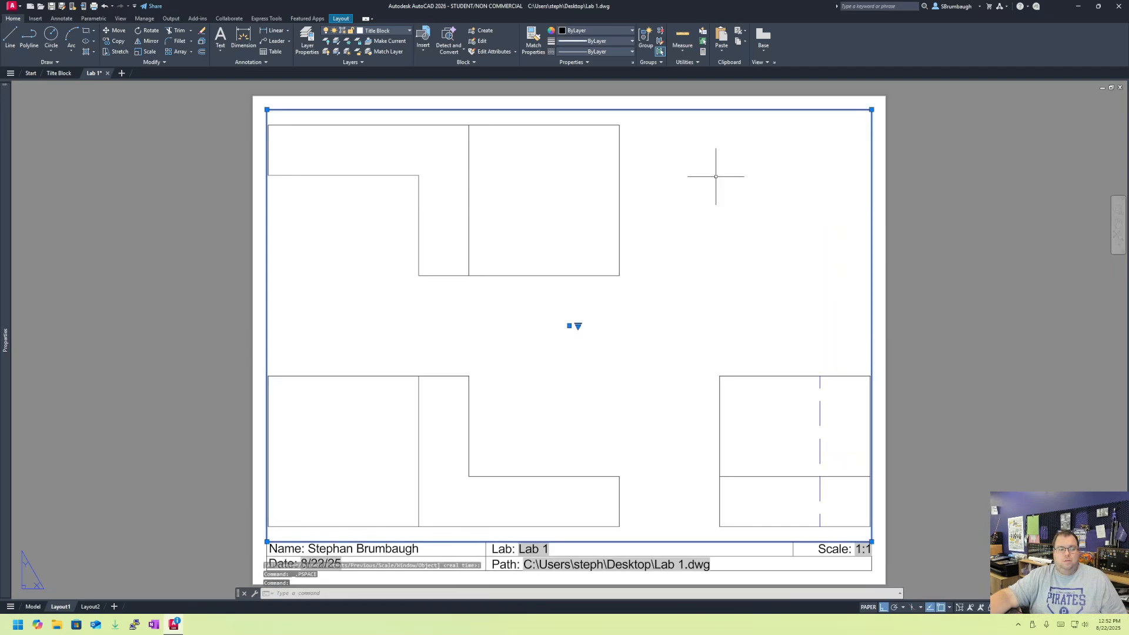
mouse_move(4, 251)
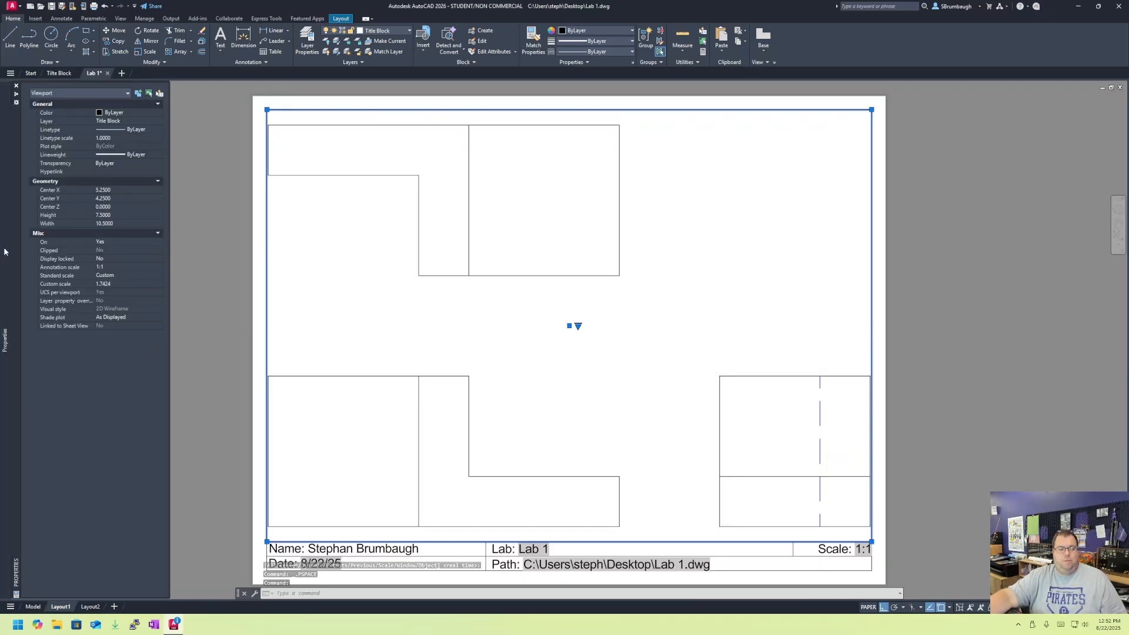
click(105, 284)
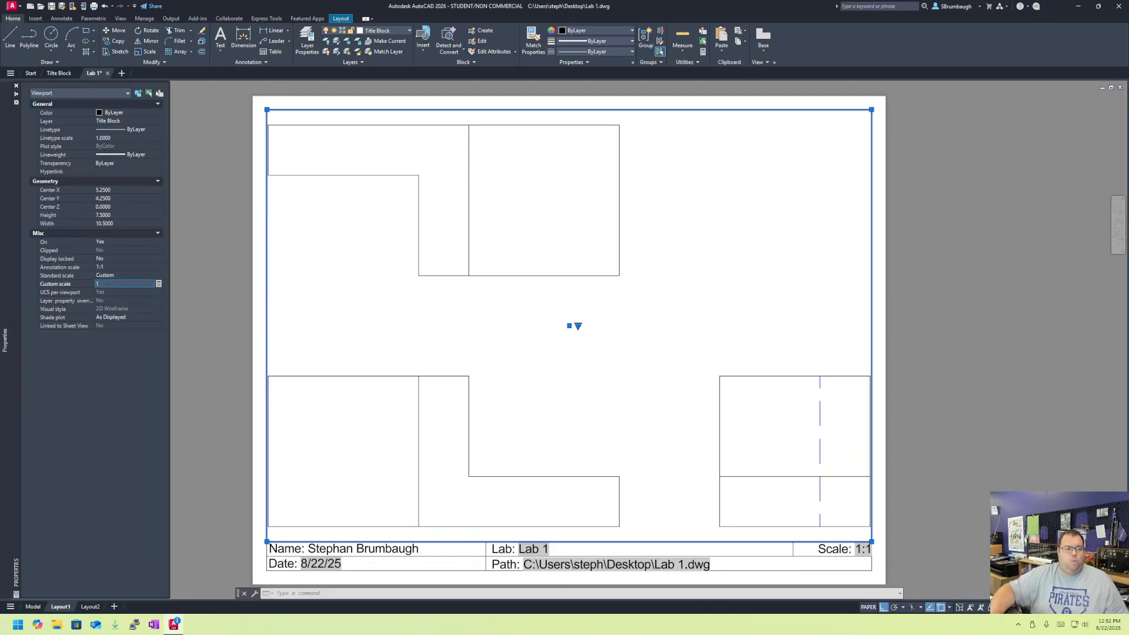
text(1)
key(Return)
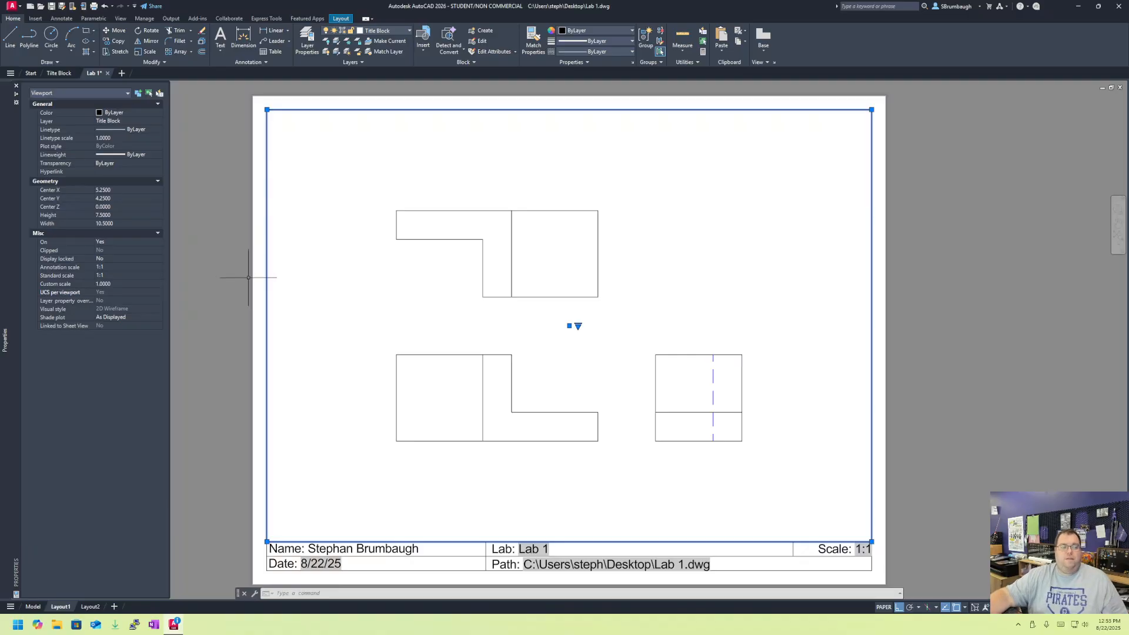
key(Escape)
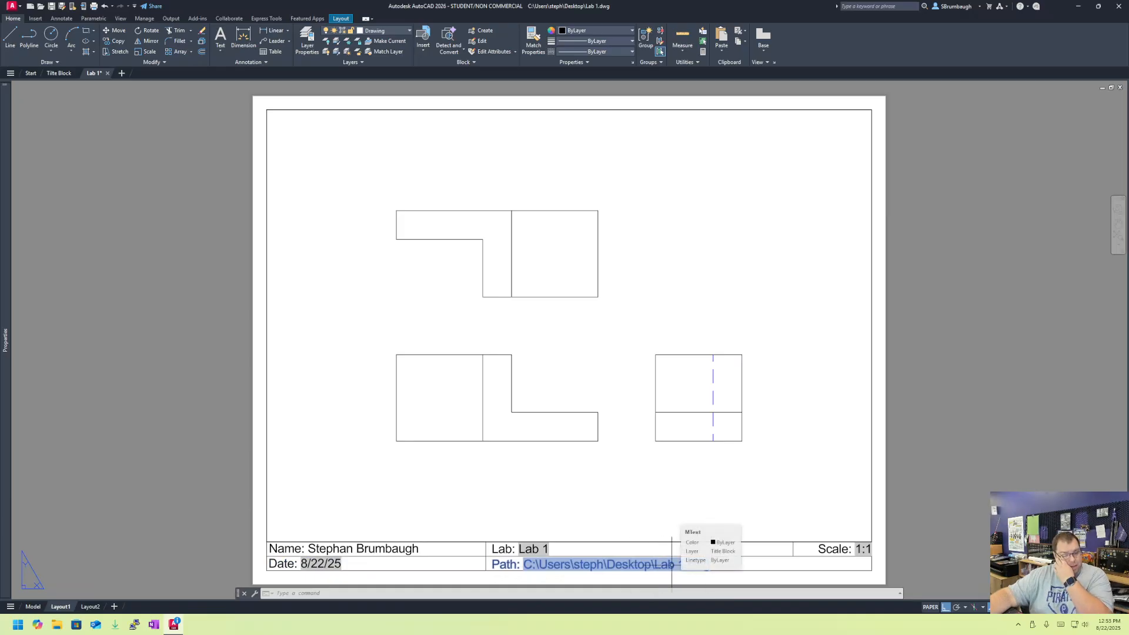
click(51, 6)
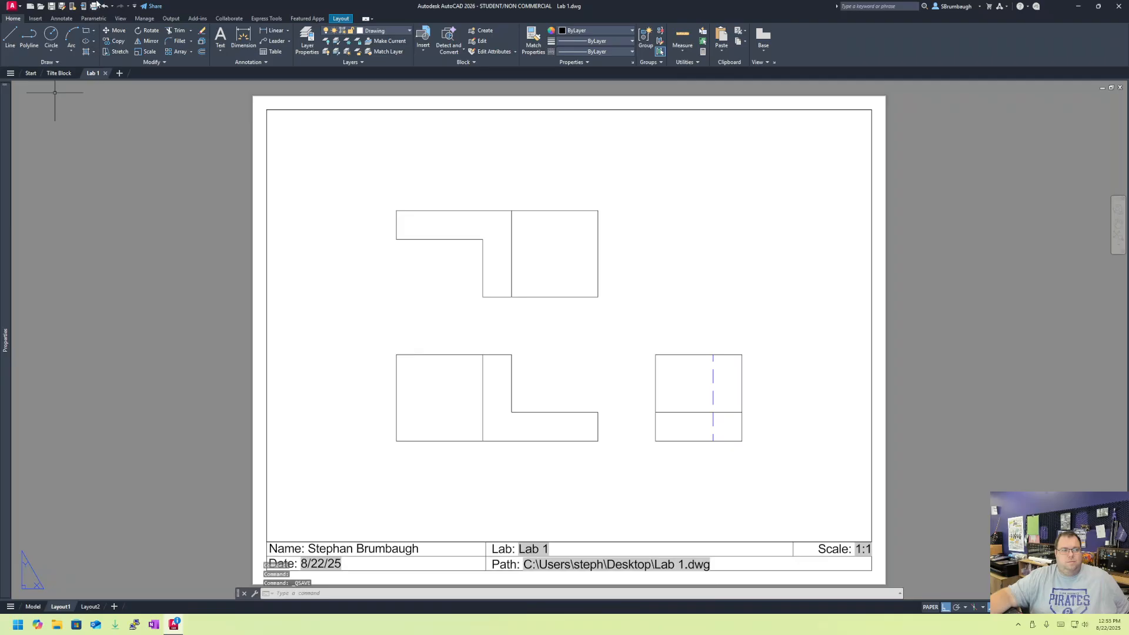
Plot Layout1 as a single sheet with Microsoft Print to PDF and save the output to the Desktop as Lab 1.
click(94, 7)
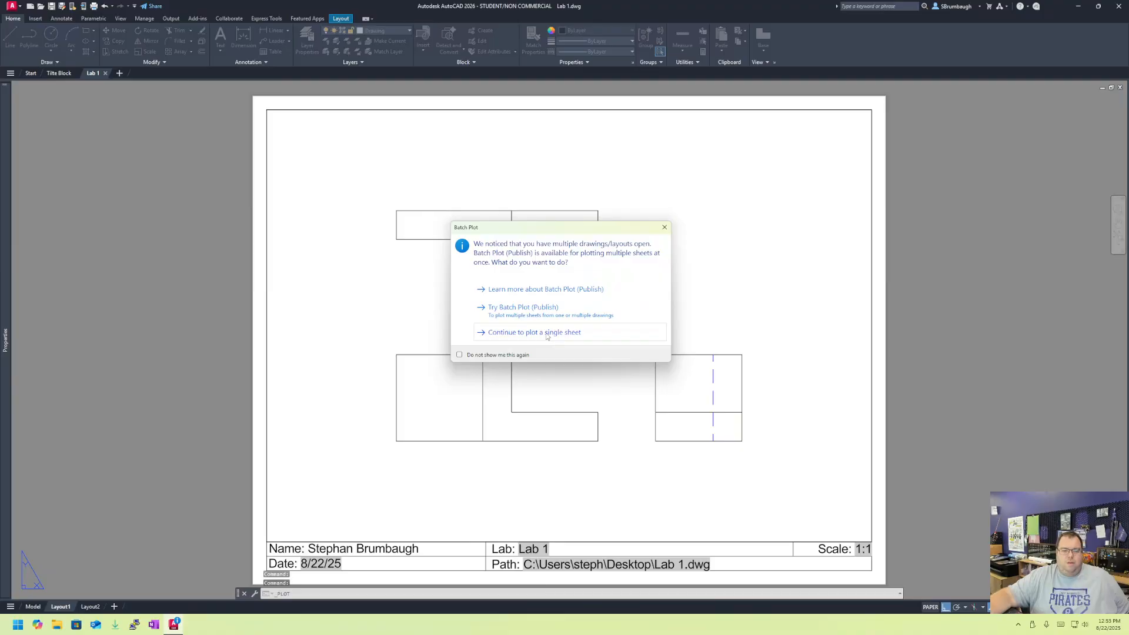
click(498, 336)
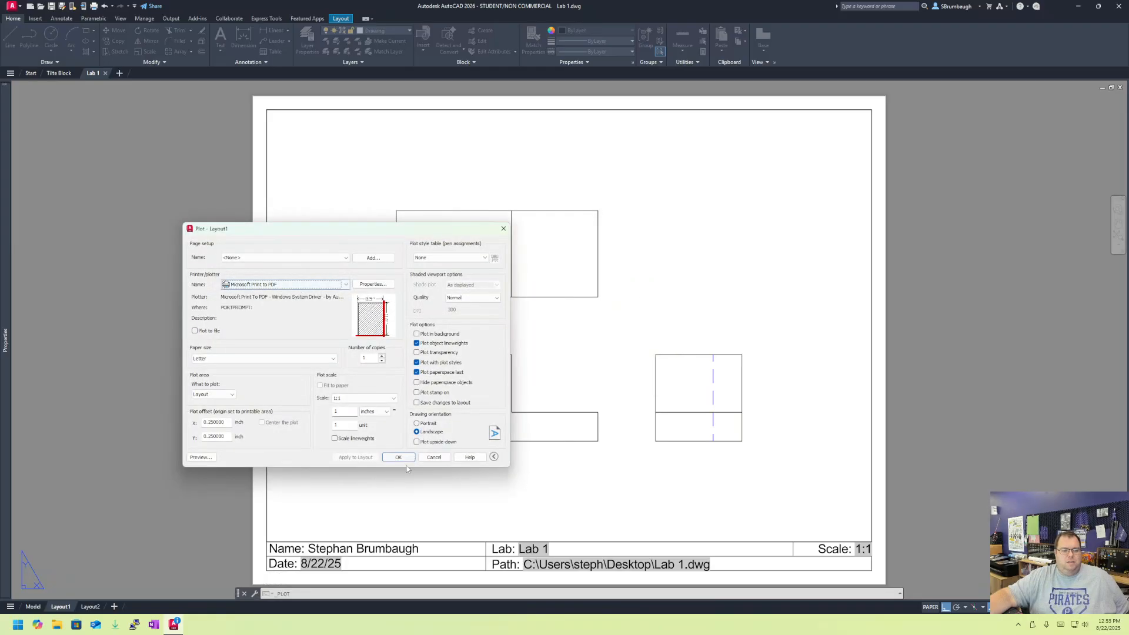
click(406, 458)
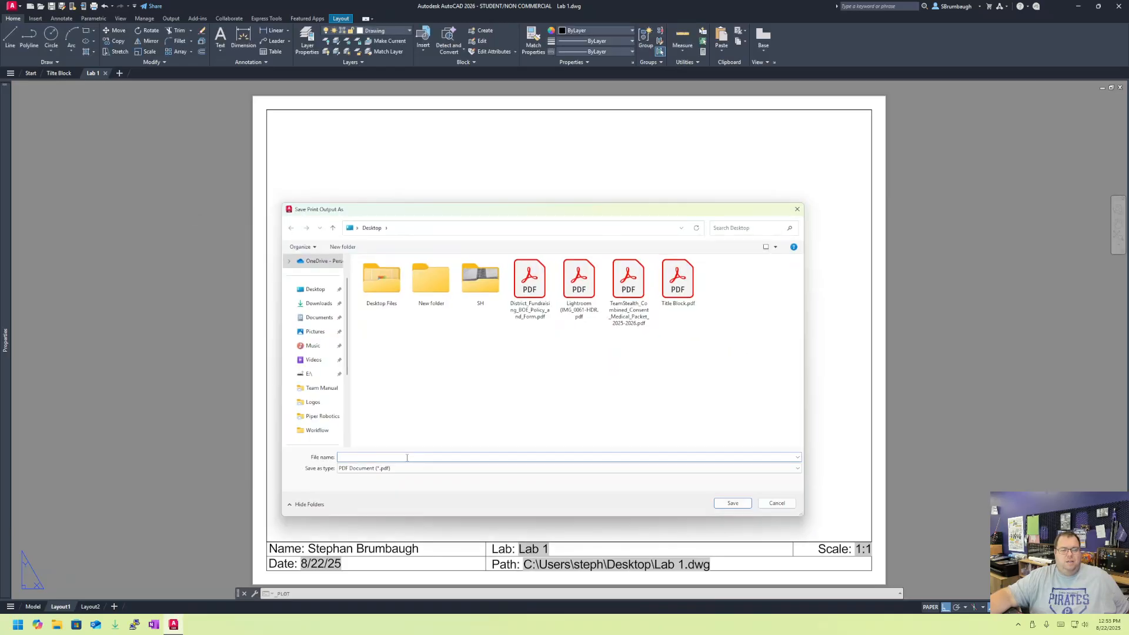
text(Lab 1)
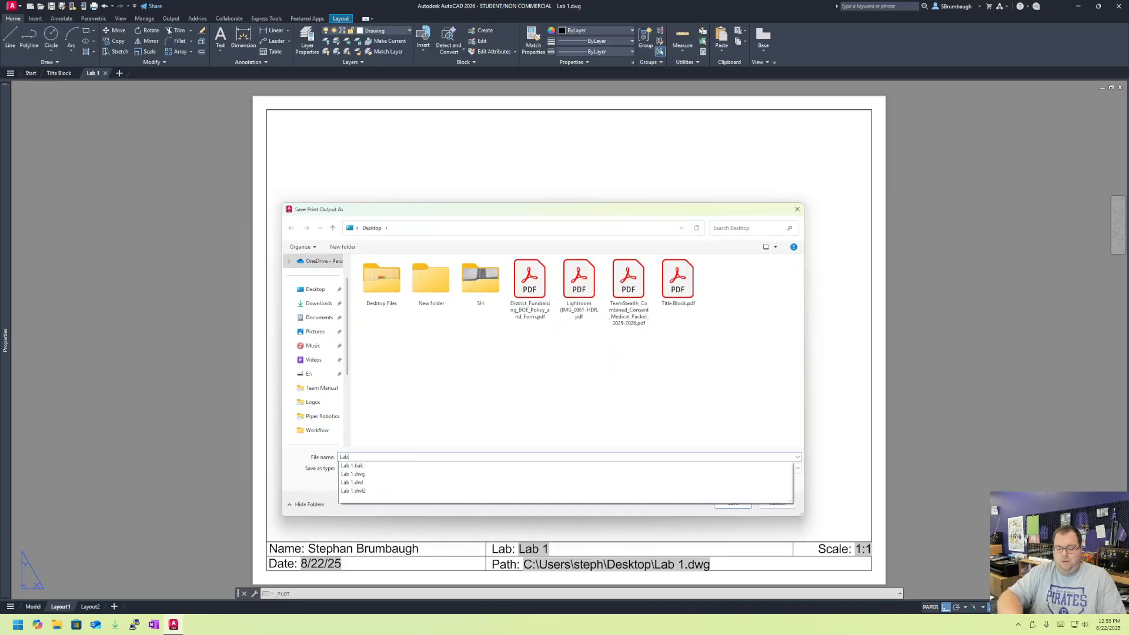
click(675, 435)
click(745, 504)
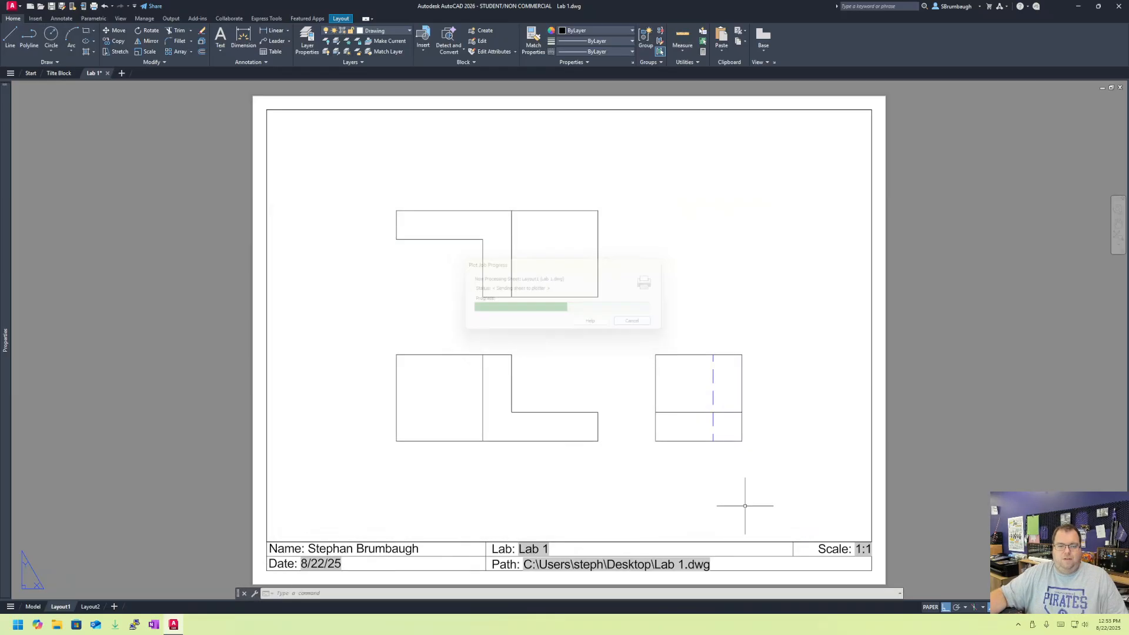
Switch to the Windows desktop, place Lab 1.dwg and Lab 1.pdf side by side in the open area and select both.
click(1078, 6)
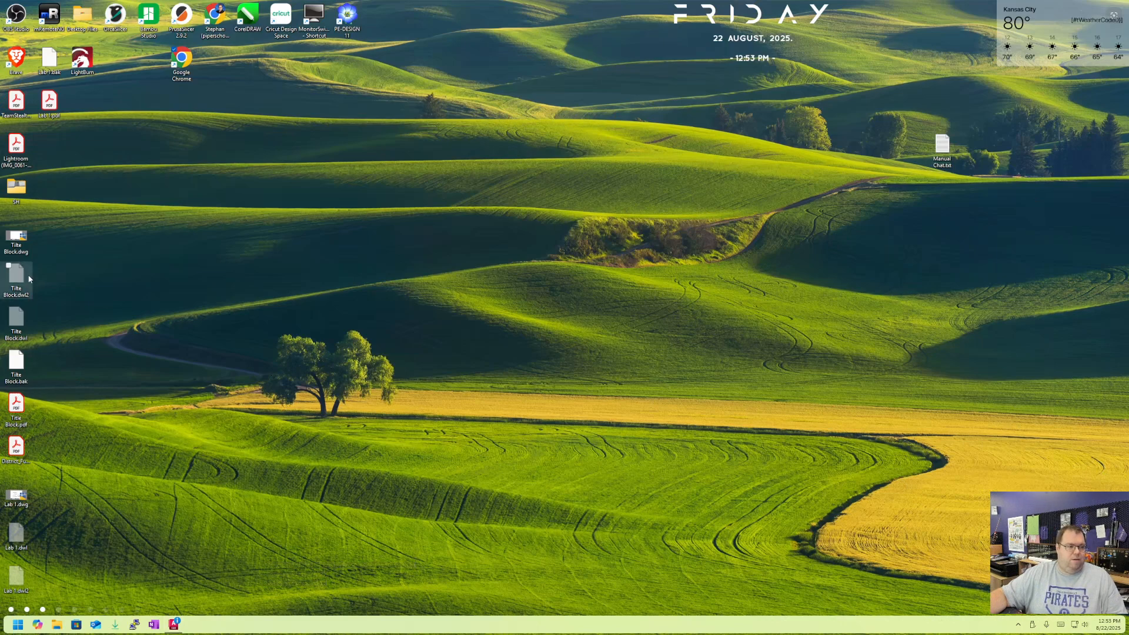
drag(18, 495, 216, 237)
drag(58, 117, 90, 128)
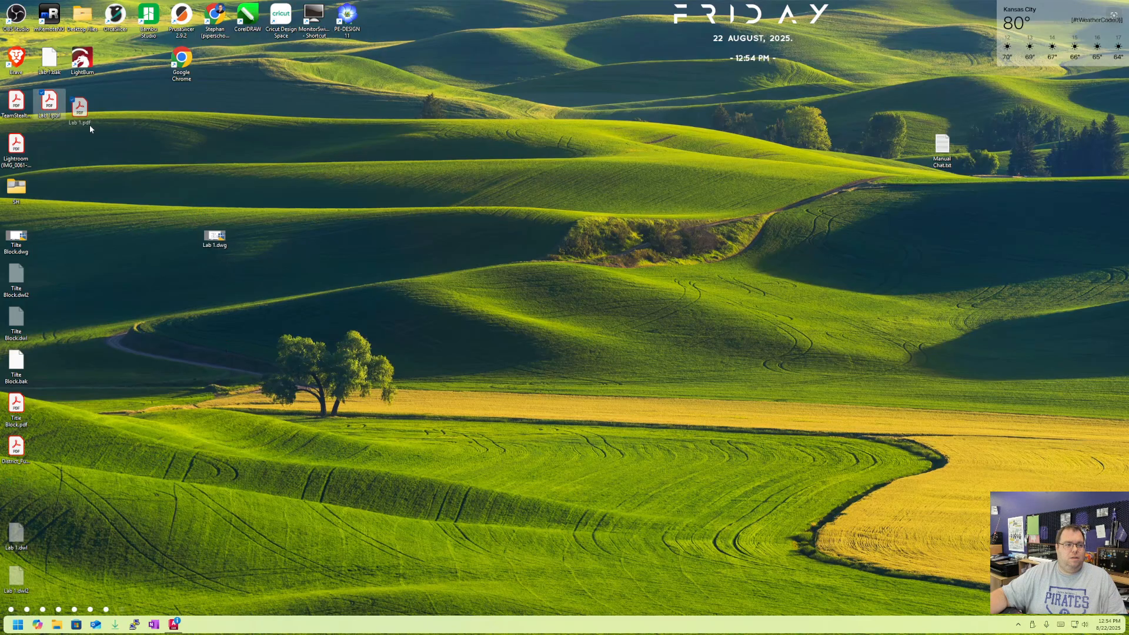
drag(257, 250, 184, 195)
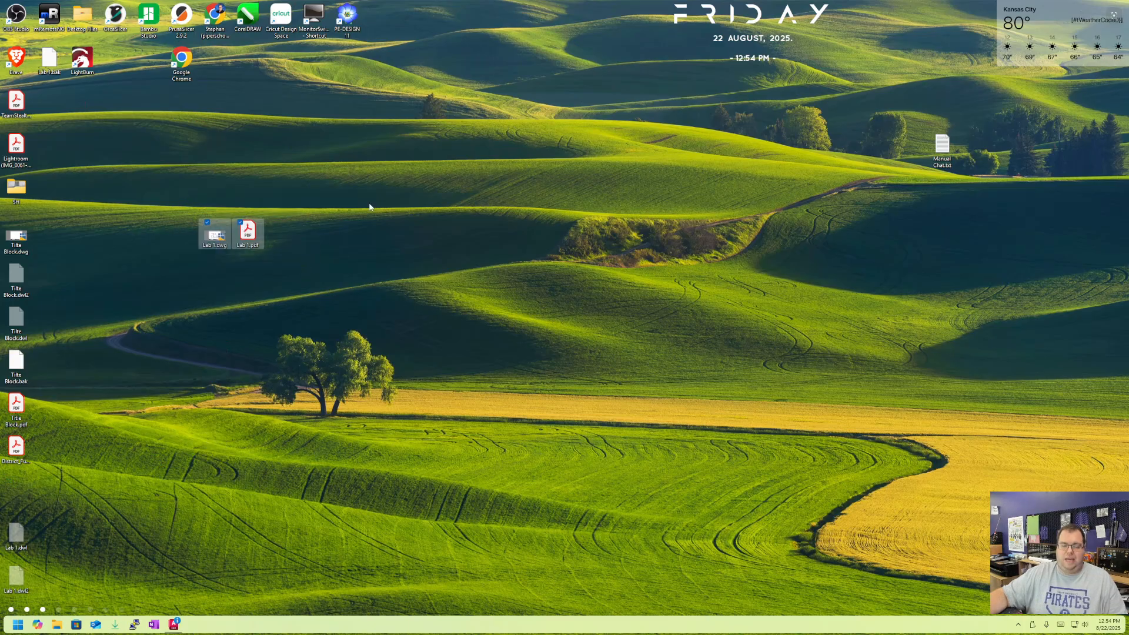